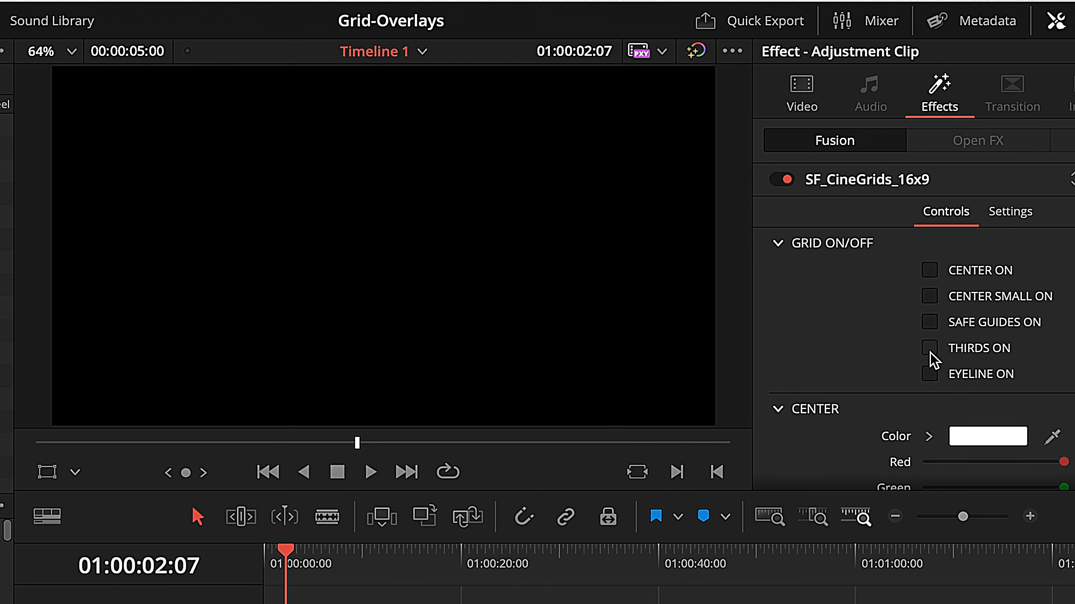
Step: Turn on the thirds grid and color its lines magenta by lowering its green value to the minimum
{"action": "left_click", "coordinate": [930, 351]}
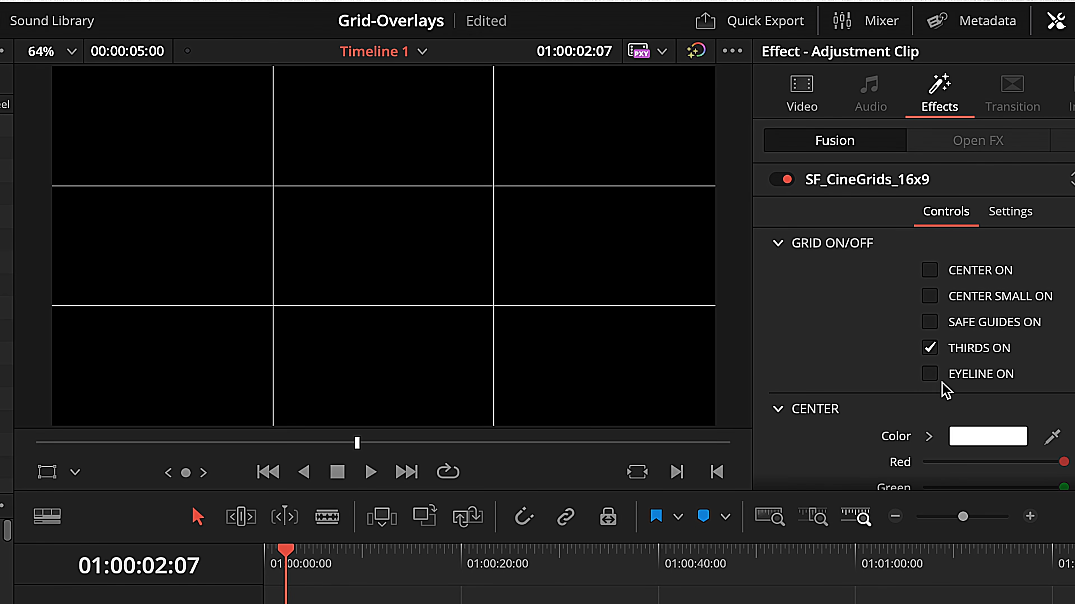
{"action": "scroll", "coordinate": [979, 360], "scroll_direction": "down", "scroll_amount": 10}
{"action": "scroll", "coordinate": [980, 359], "scroll_direction": "down", "scroll_amount": 5}
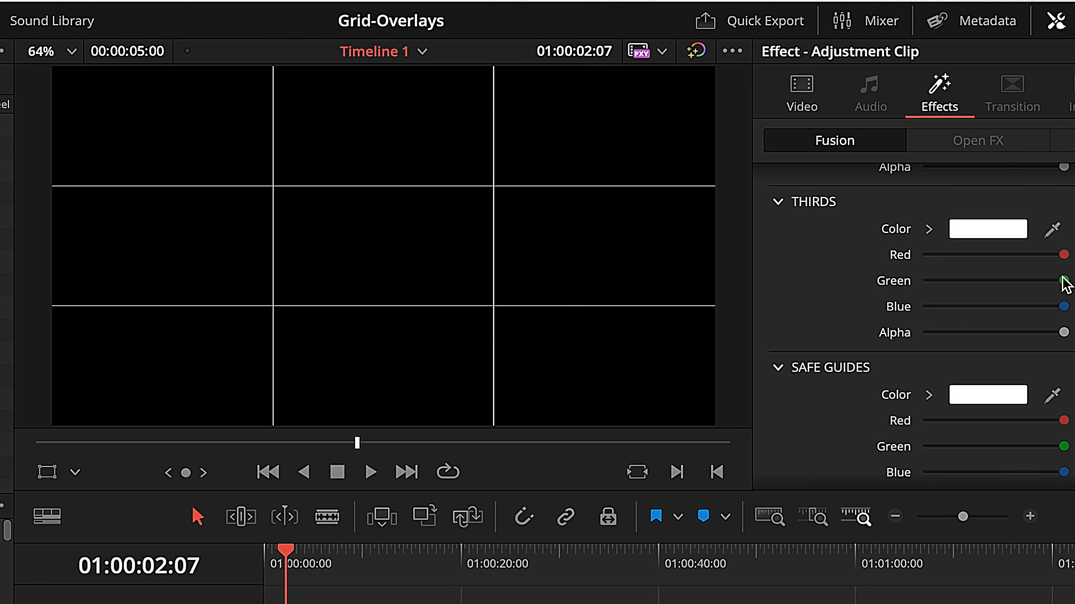
{"action": "left_click_drag", "start_coordinate": [1064, 281], "coordinate": [911, 281]}
{"action": "scroll", "coordinate": [913, 283], "scroll_direction": "up", "scroll_amount": 15}
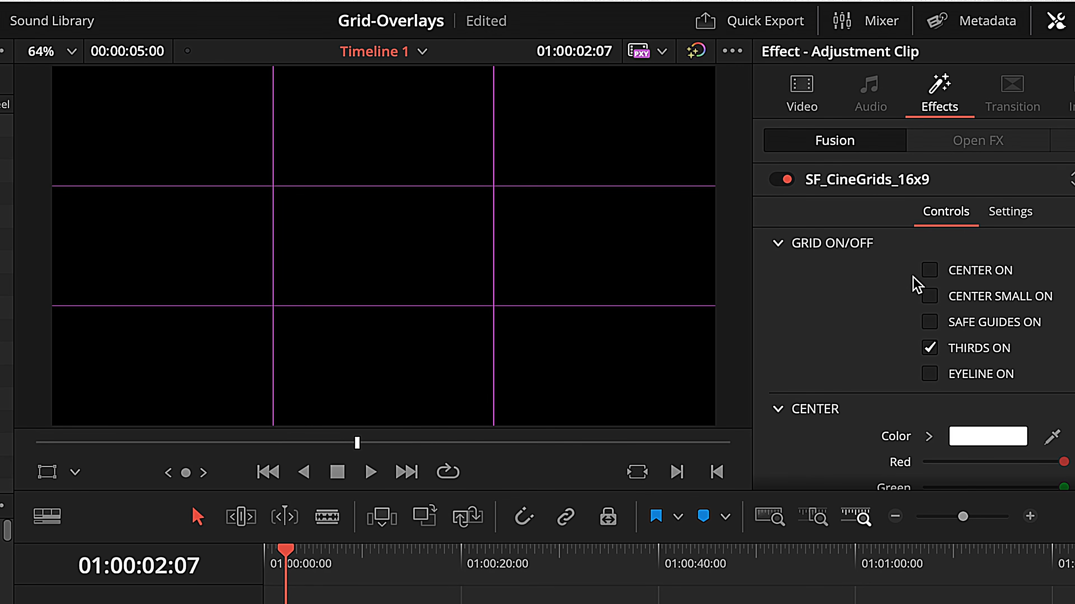
Step: Try the full center lines, turn them off again, and enable the small center cross instead
{"action": "left_click", "coordinate": [929, 271]}
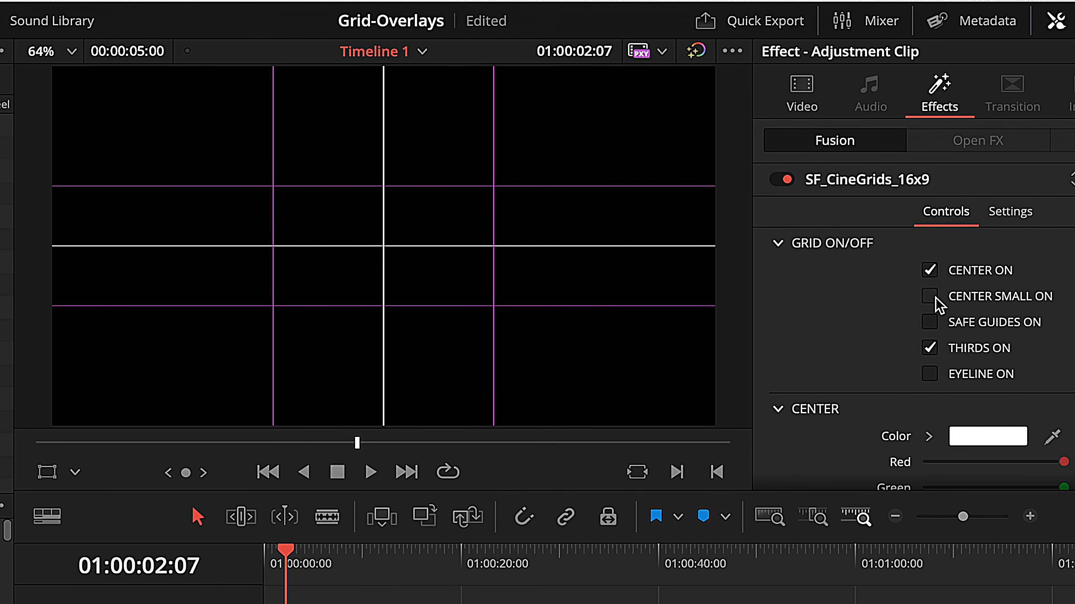
{"action": "left_click", "coordinate": [930, 272]}
{"action": "left_click", "coordinate": [930, 297]}
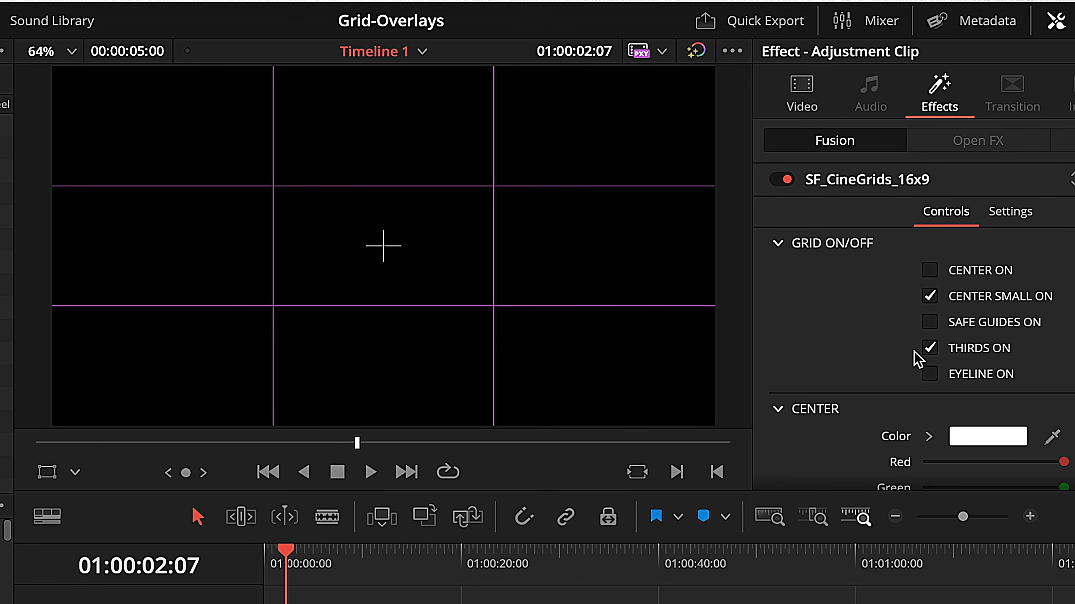
{"action": "scroll", "coordinate": [943, 354], "scroll_direction": "down", "scroll_amount": 10}
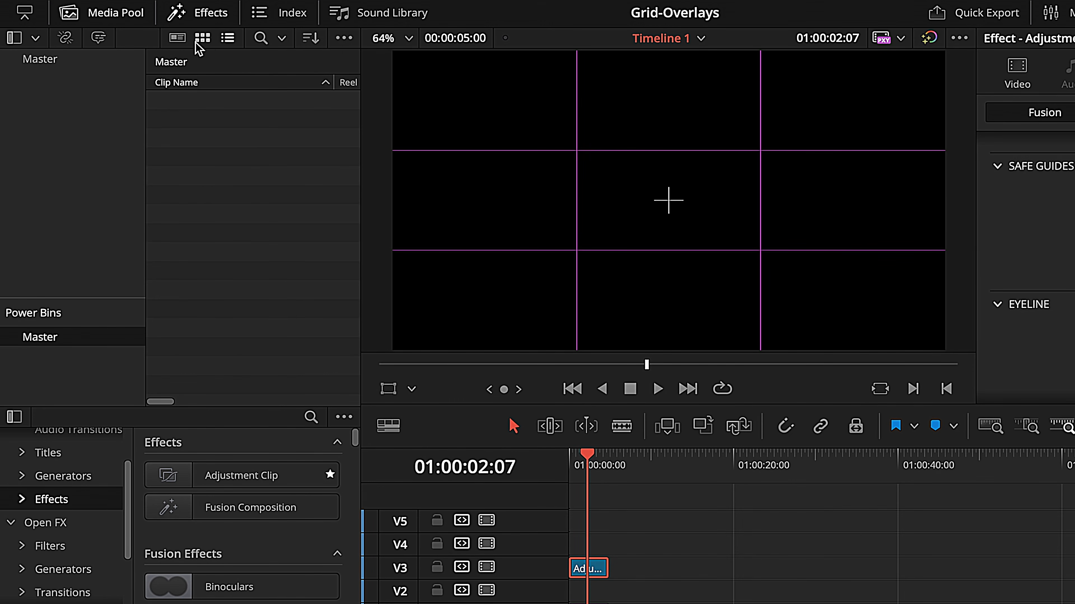
Step: Add a Fusion Composition from the effects library to track V1, to the right of the existing clips
{"action": "left_click", "coordinate": [199, 23]}
{"action": "left_click", "coordinate": [199, 23]}
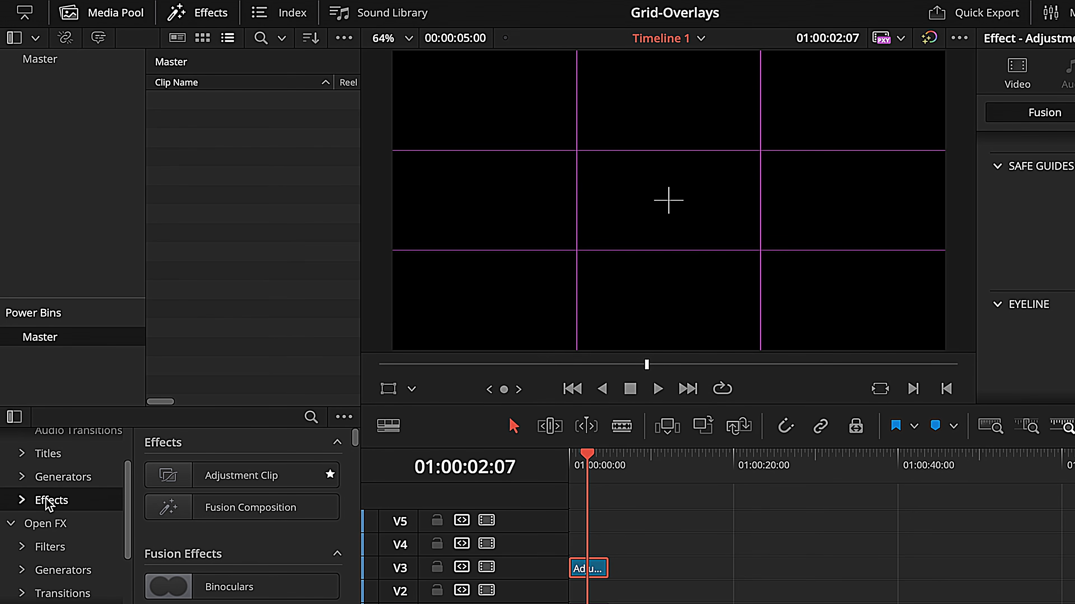
{"action": "left_click_drag", "start_coordinate": [292, 512], "coordinate": [652, 601]}
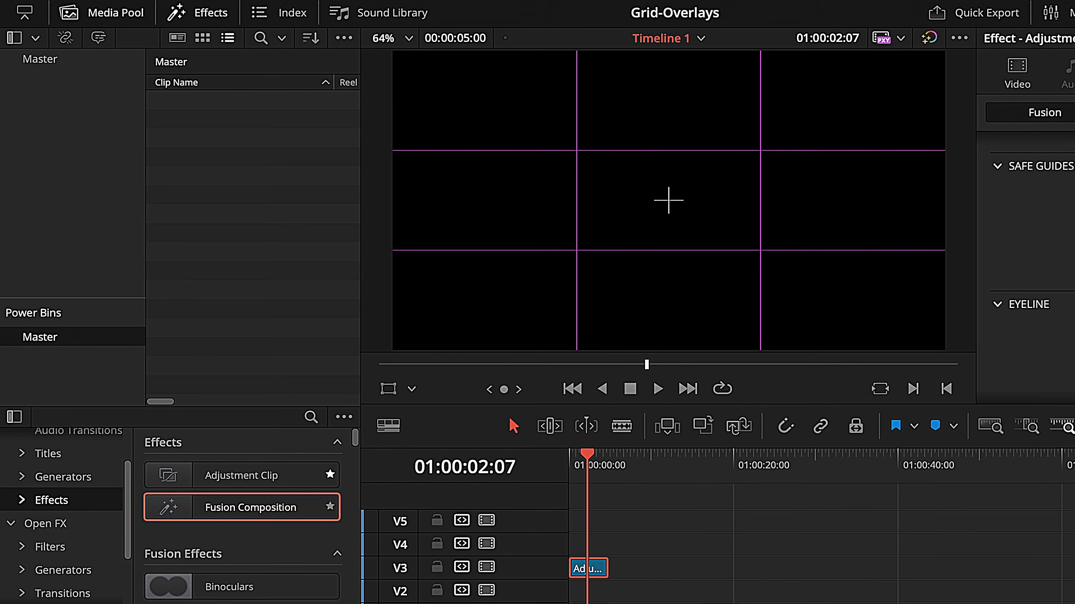
{"action": "left_click", "coordinate": [228, 216]}
{"action": "right_click", "coordinate": [231, 223]}
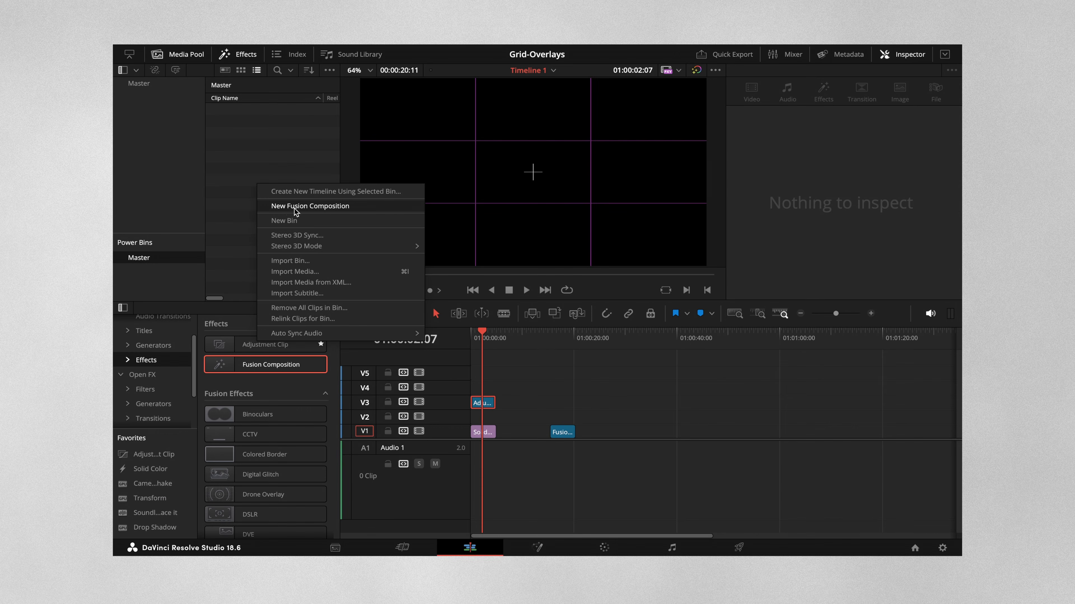
{"action": "left_click", "coordinate": [217, 151]}
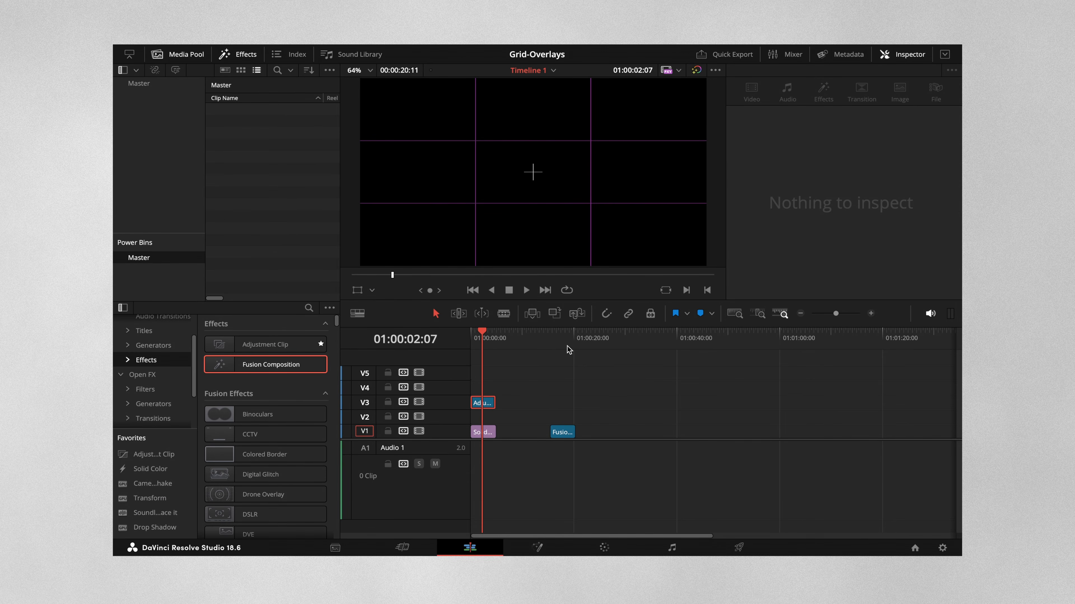
Step: Place the playhead over the Fusion Composition clip on V1 and open the clip on the Fusion page
{"action": "left_click", "coordinate": [556, 332]}
{"action": "left_click", "coordinate": [558, 432]}
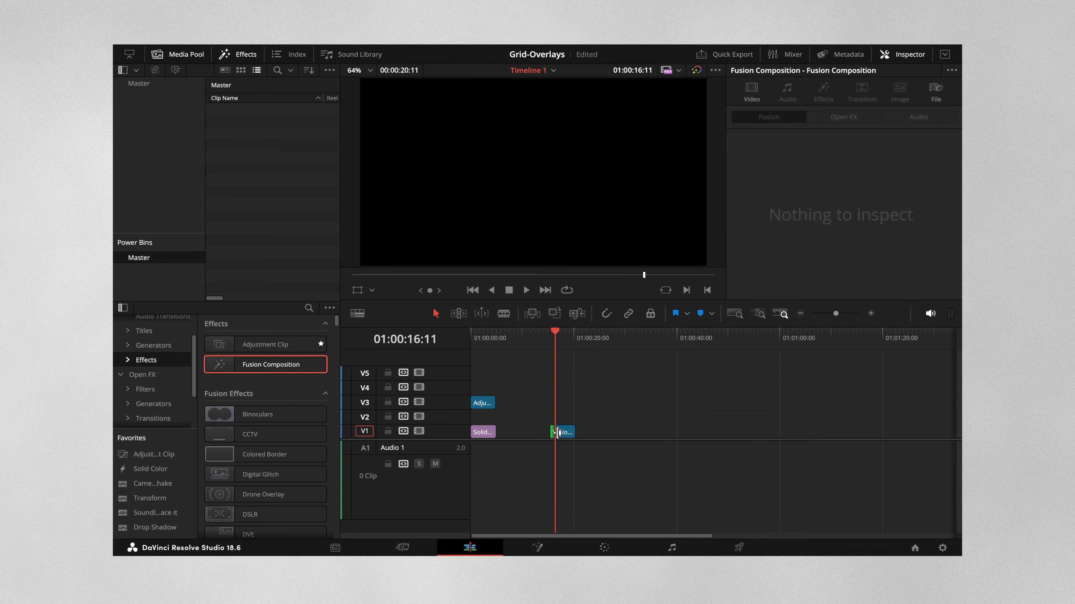
{"action": "left_click", "coordinate": [545, 547]}
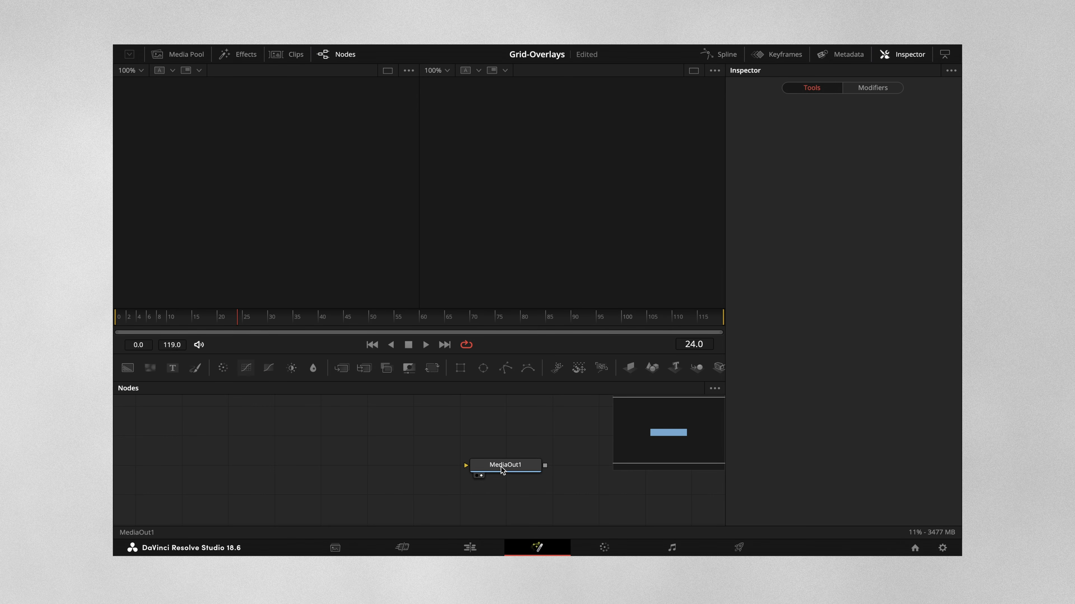
Step: Switch to a single viewer and feed MediaOut1 from a new Background node with alpha set to 0.0
{"action": "left_click_drag", "start_coordinate": [503, 465], "coordinate": [547, 466]}
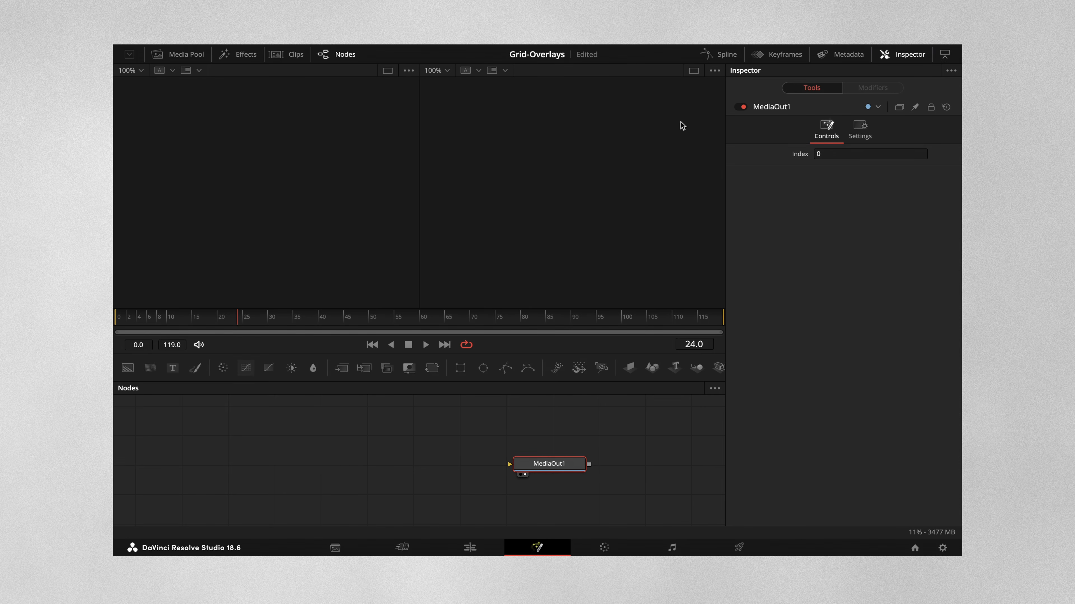
{"action": "left_click", "coordinate": [694, 73]}
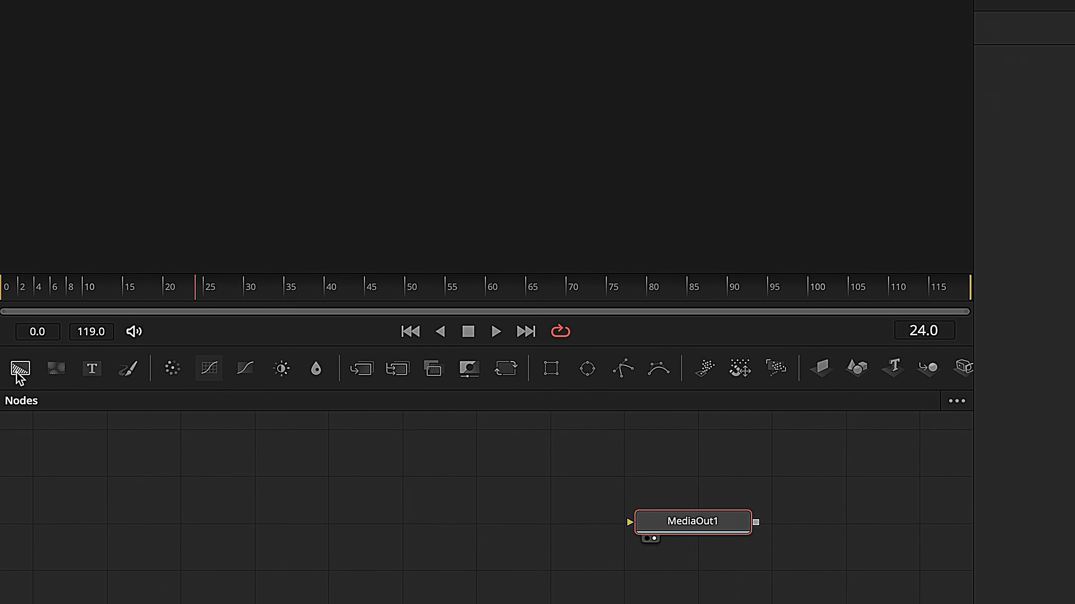
{"action": "mouse_move", "coordinate": [19, 376]}
{"action": "left_mouse_down"}
{"action": "mouse_move", "coordinate": [53, 428]}
{"action": "mouse_move", "coordinate": [192, 546]}
{"action": "mouse_move", "coordinate": [193, 536]}
{"action": "mouse_move", "coordinate": [685, 525]}
{"action": "left_mouse_up"}
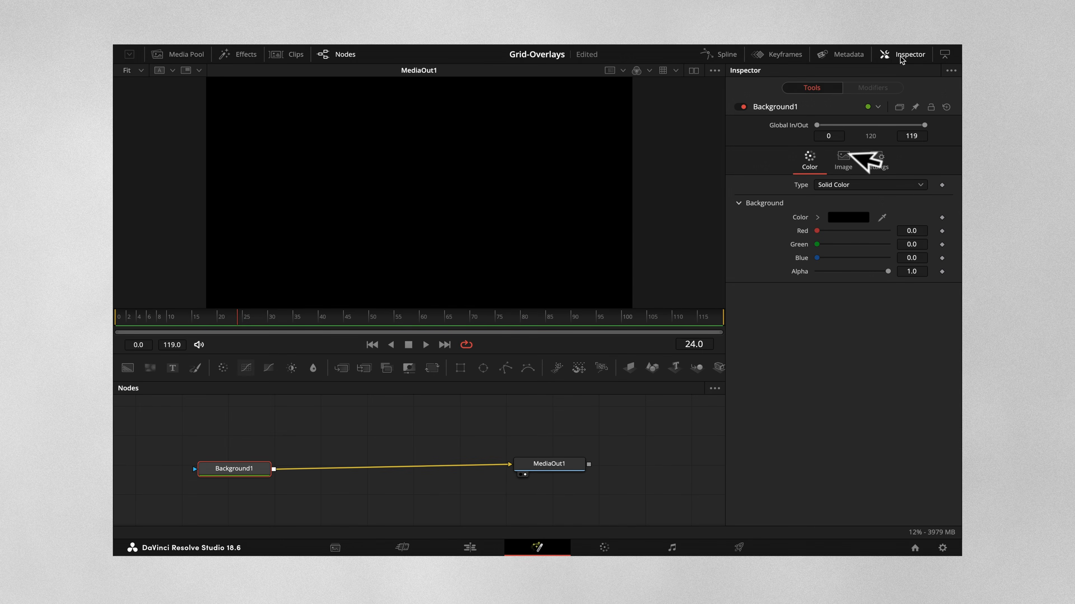
{"action": "left_click_drag", "start_coordinate": [888, 272], "coordinate": [791, 274]}
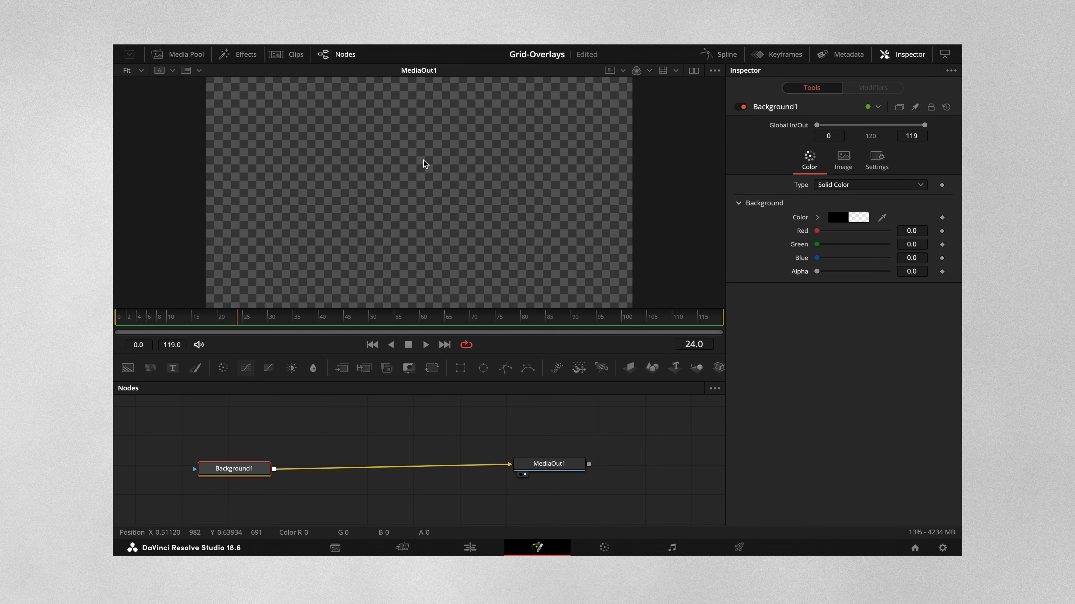
Step: Show the guides in the MediaOut1 viewer, toggle them a few times, and leave them on
{"action": "right_click", "coordinate": [423, 161]}
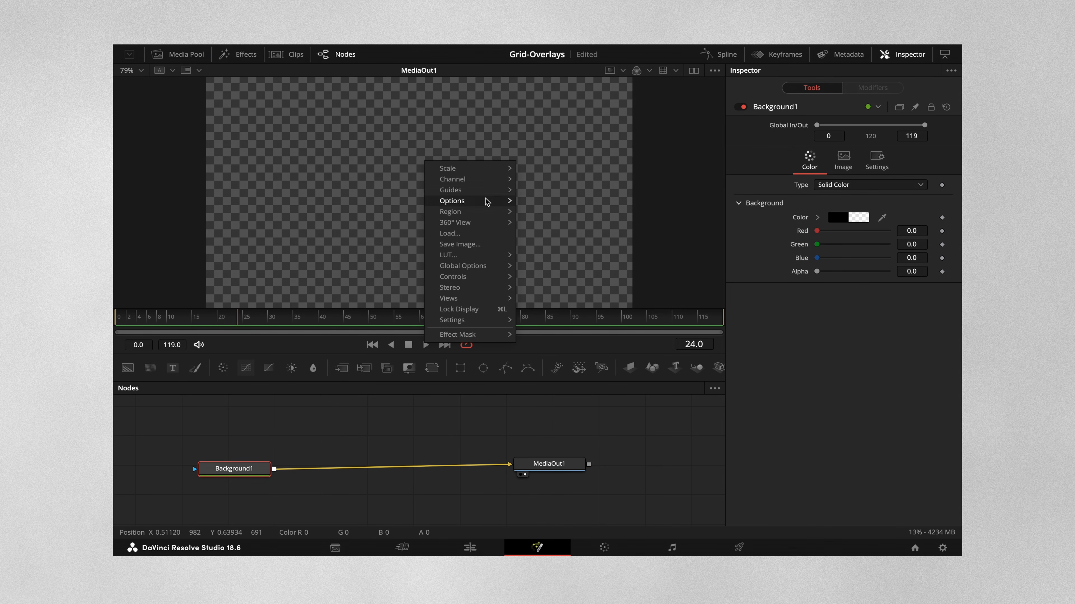
{"action": "mouse_move", "coordinate": [492, 191]}
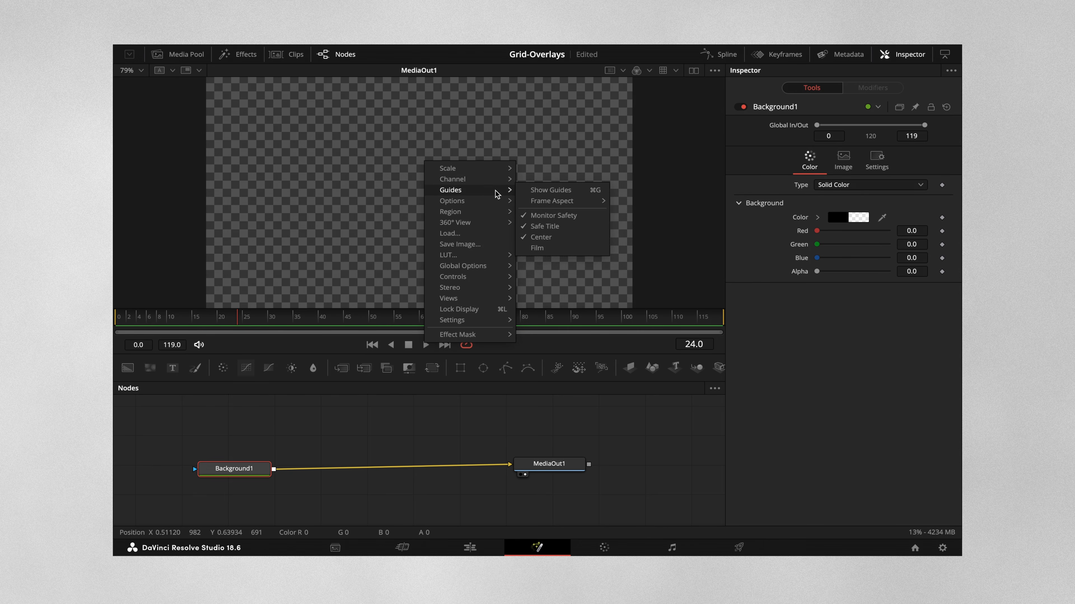
{"action": "left_click", "coordinate": [532, 193]}
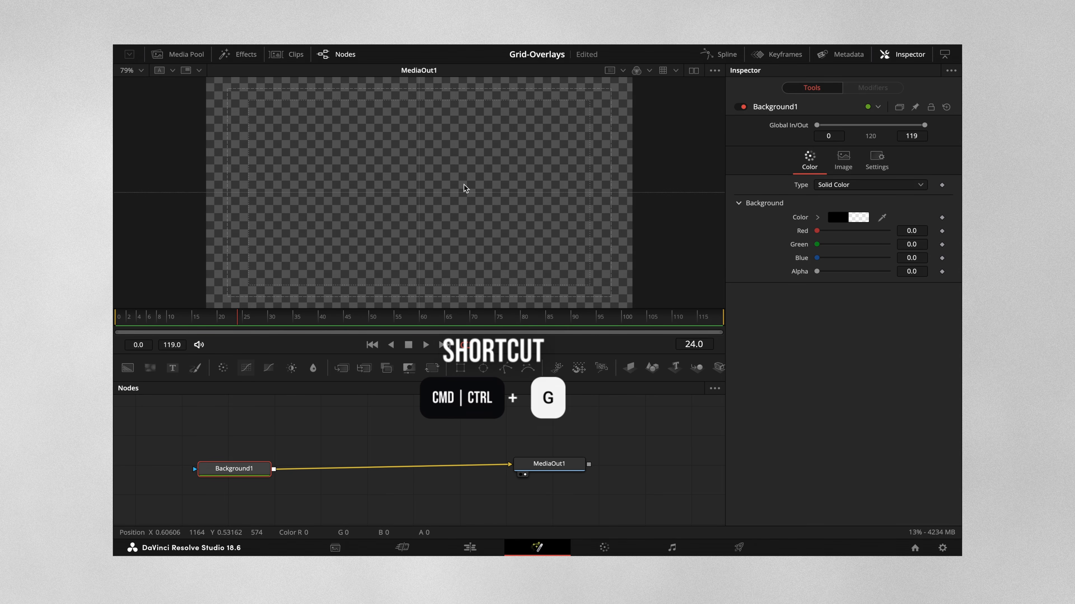
{"action": "key", "text": "ctrl+g"}
{"action": "key", "text": "ctrl+g"}
{"action": "key", "text": "ctrl+g"}
{"action": "key", "text": "ctrl+g"}
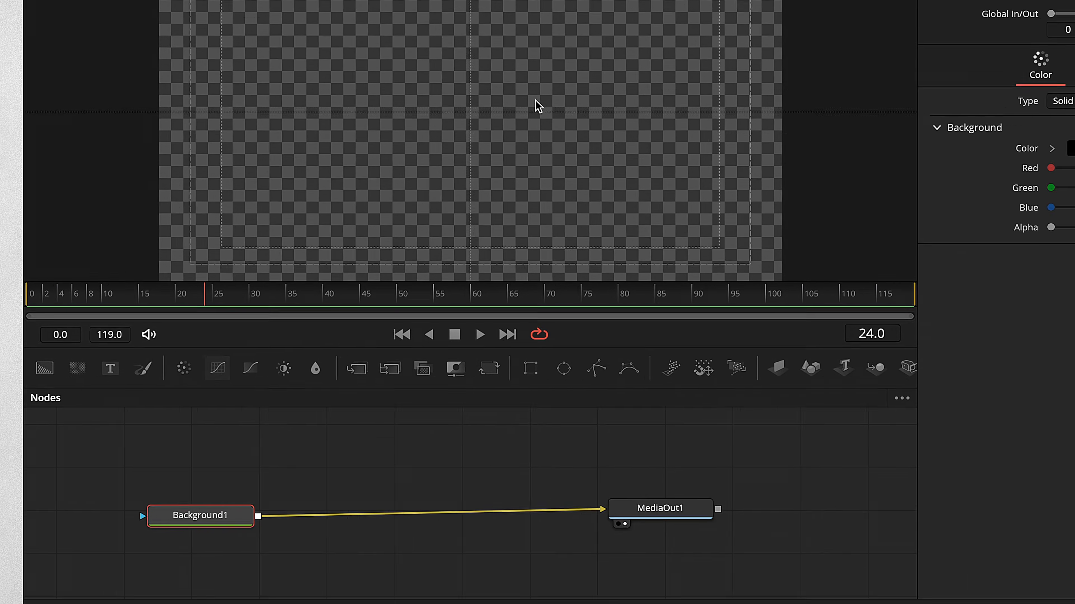
Step: Merge a second Background node over Background1 and make it white with red, green and blue at 1.0
{"action": "left_click", "coordinate": [130, 368]}
{"action": "left_click_drag", "start_coordinate": [21, 371], "coordinate": [284, 580]}
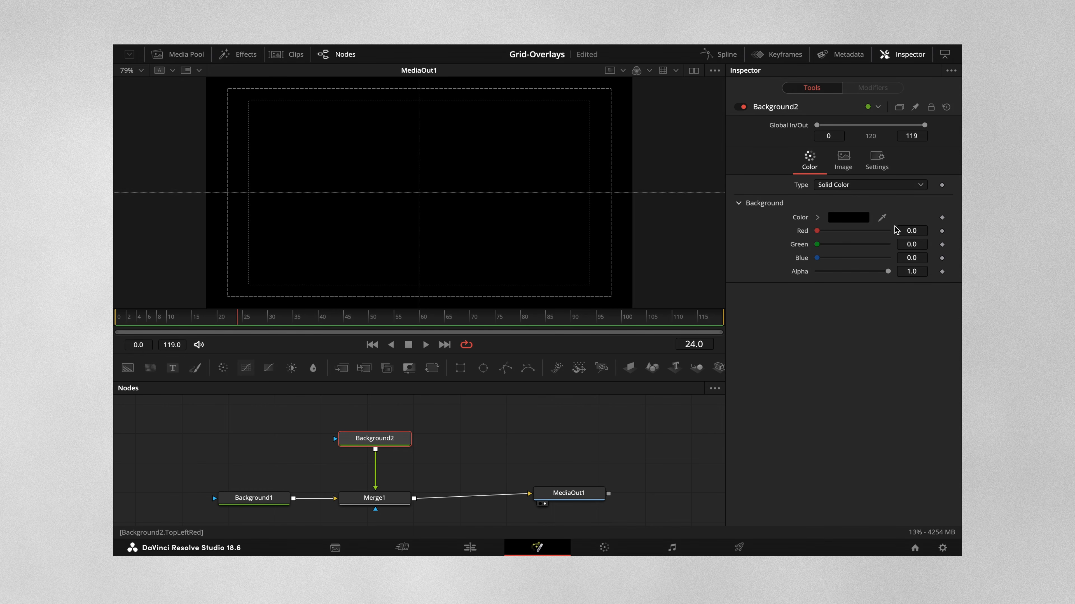
{"action": "left_click", "coordinate": [916, 228]}
{"action": "type", "text": "1"}
{"action": "key", "text": "Tab"}
{"action": "type", "text": "1"}
{"action": "key", "text": "Tab"}
{"action": "type", "text": "1"}
{"action": "key", "text": "Tab"}
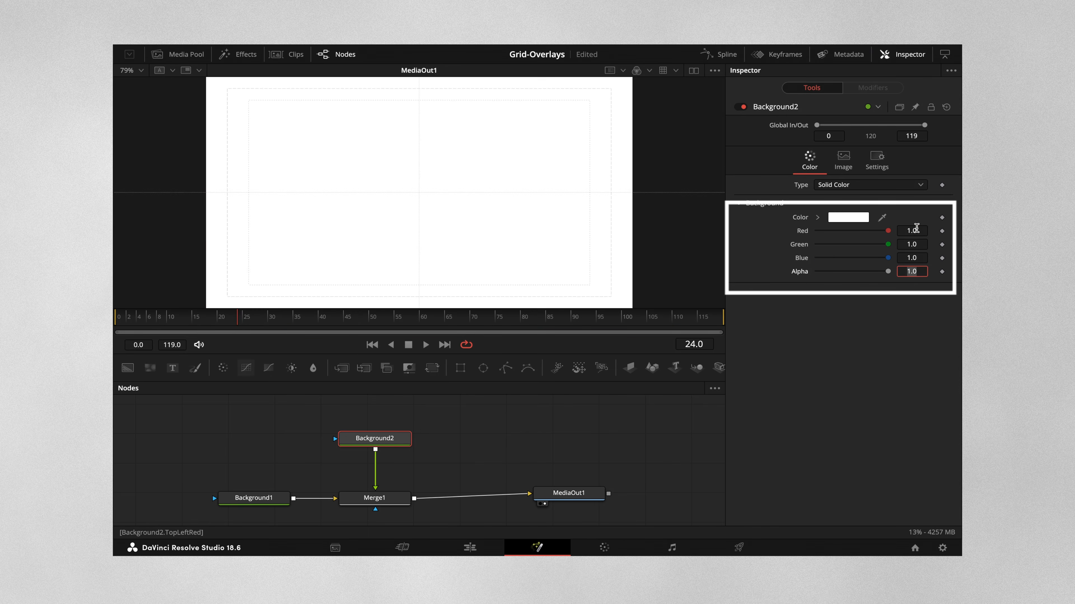
Step: Mask Background2 with a Rectangle of width 0.002 and height 2.0 to form a vertical center line
{"action": "left_click_drag", "start_coordinate": [389, 439], "coordinate": [389, 467]}
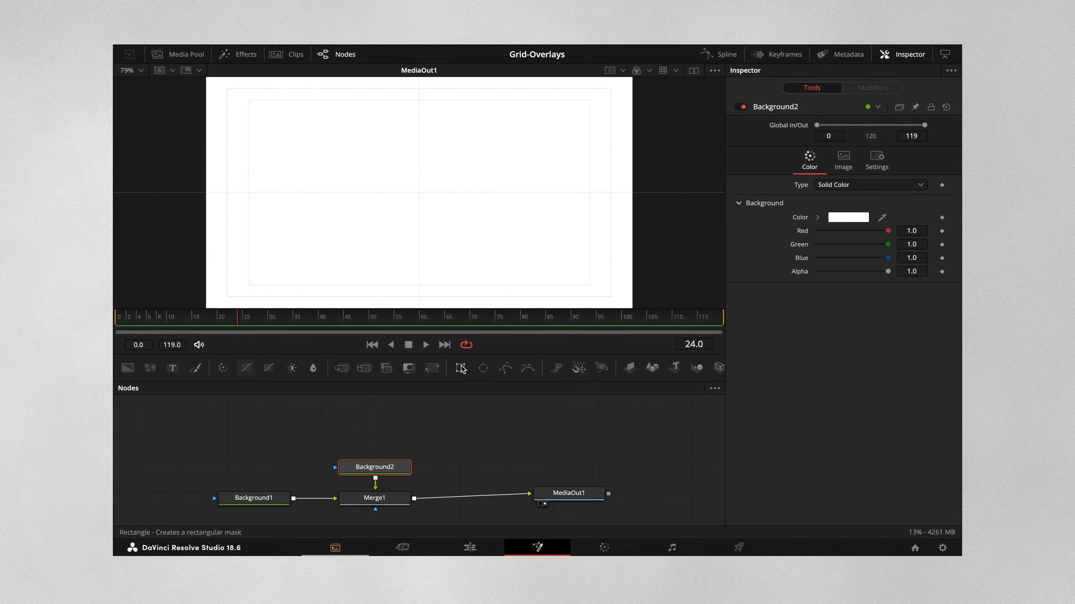
{"action": "left_click", "coordinate": [460, 368]}
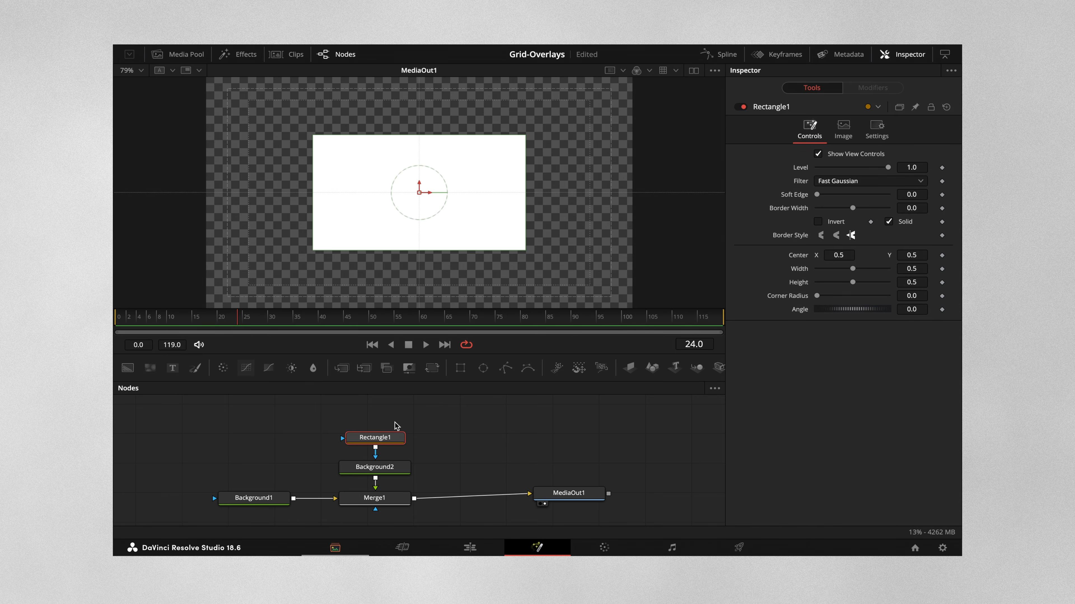
{"action": "left_click_drag", "start_coordinate": [385, 439], "coordinate": [385, 424]}
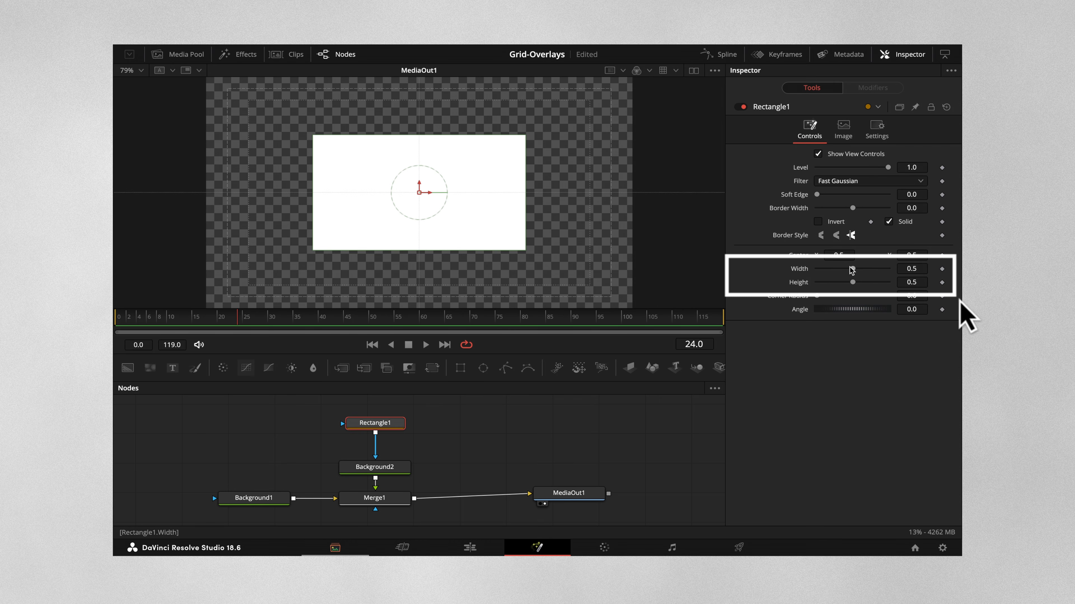
{"action": "type", "text": "0.002"}
{"action": "key", "text": "Tab"}
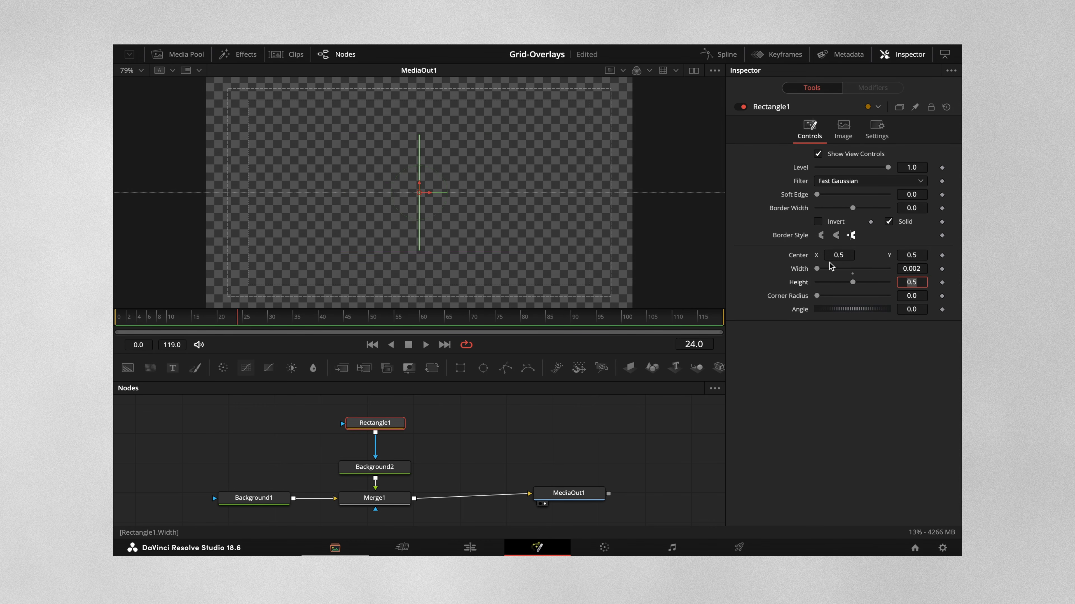
{"action": "key", "text": "Return"}
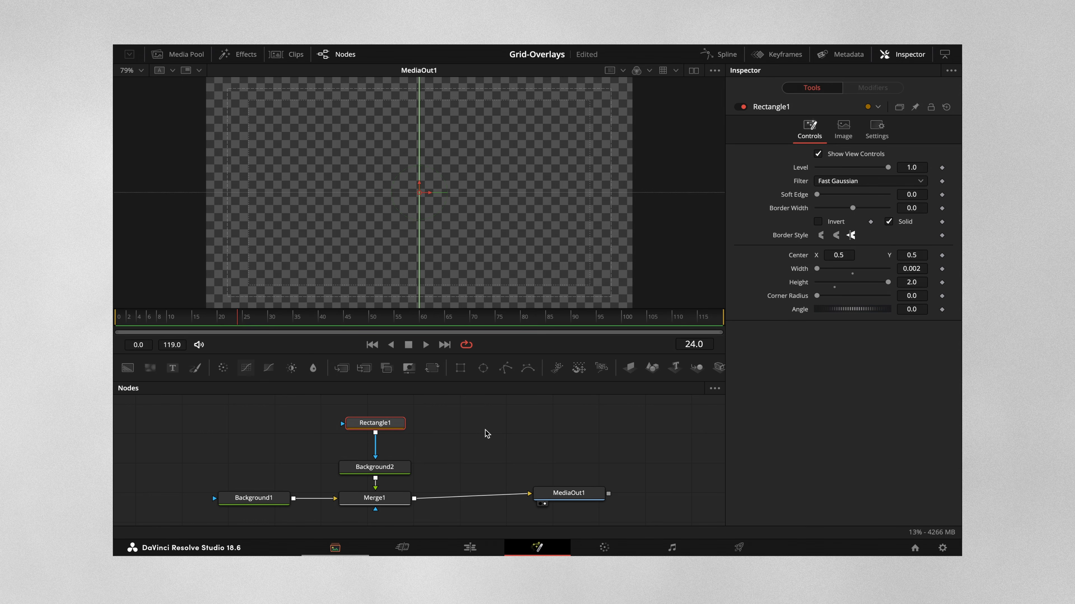
Step: Add a second Rectangle mask after Rectangle1 with width 2.0 and height 0.002 for a horizontal center line
{"action": "left_click", "coordinate": [375, 425]}
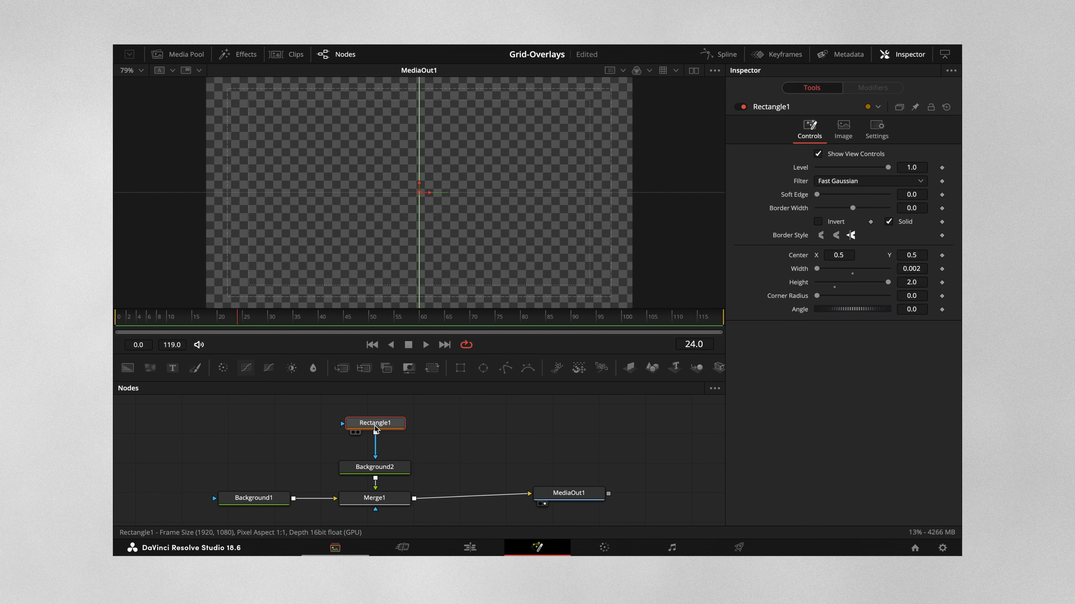
{"action": "left_click", "coordinate": [462, 369]}
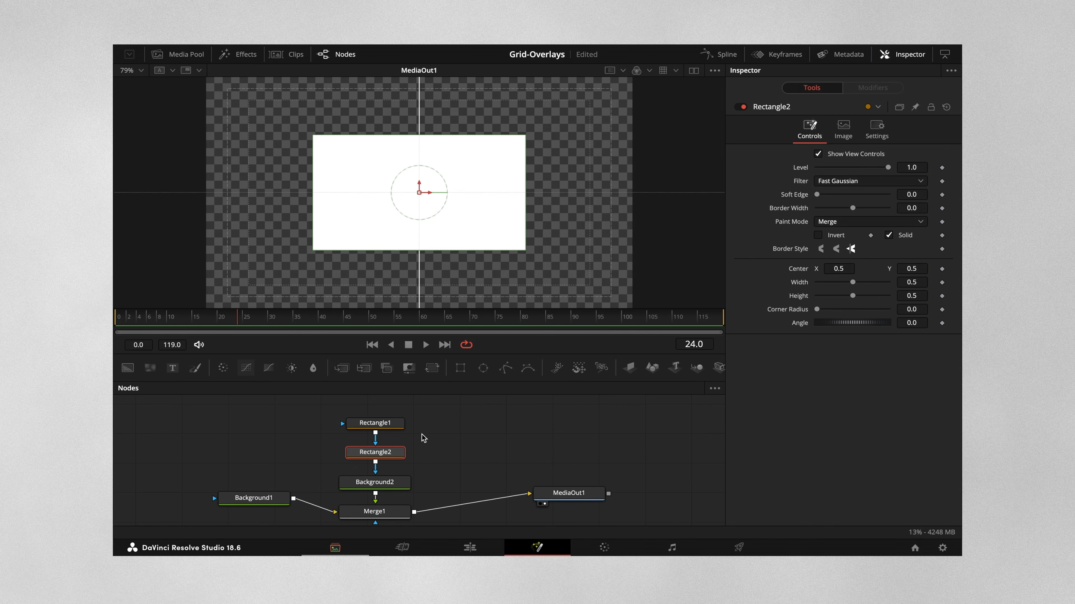
{"action": "left_click", "coordinate": [914, 283]}
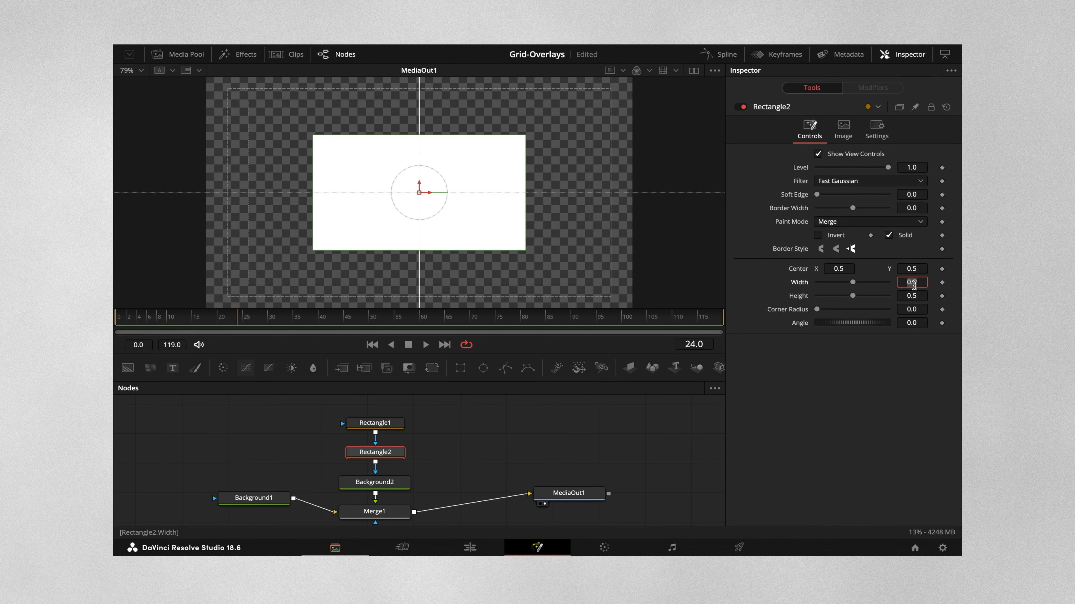
{"action": "type", "text": "2"}
{"action": "key", "text": "Tab"}
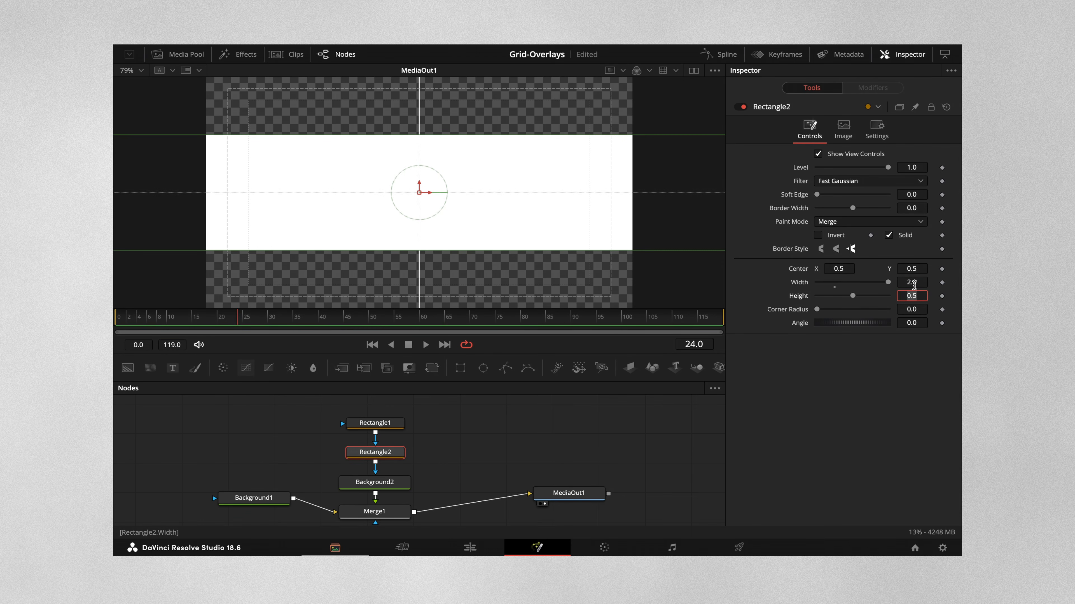
{"action": "type", "text": "0.002"}
{"action": "key", "text": "Return"}
{"action": "left_click", "coordinate": [546, 450]}
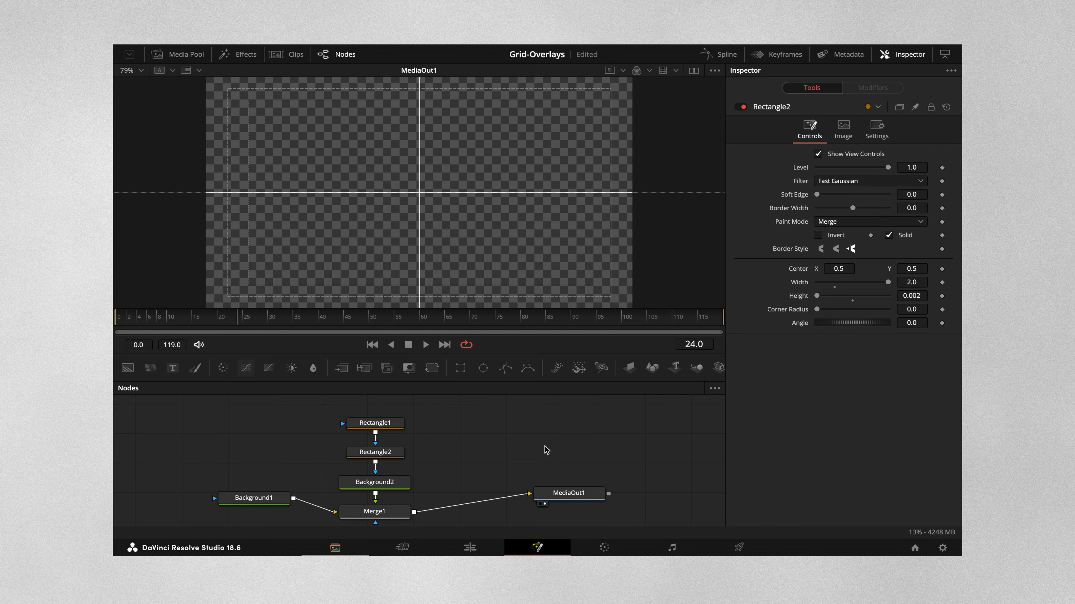
Step: Return to the Edit page and check that Power Bins are shown in the media pool
{"action": "left_click", "coordinate": [470, 547]}
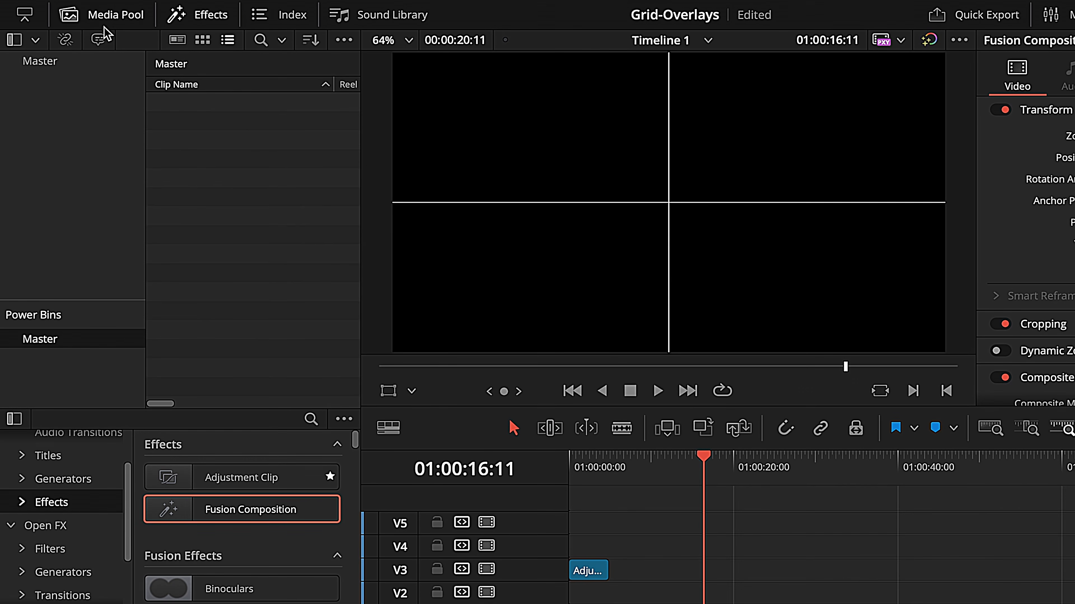
{"action": "left_click", "coordinate": [344, 41]}
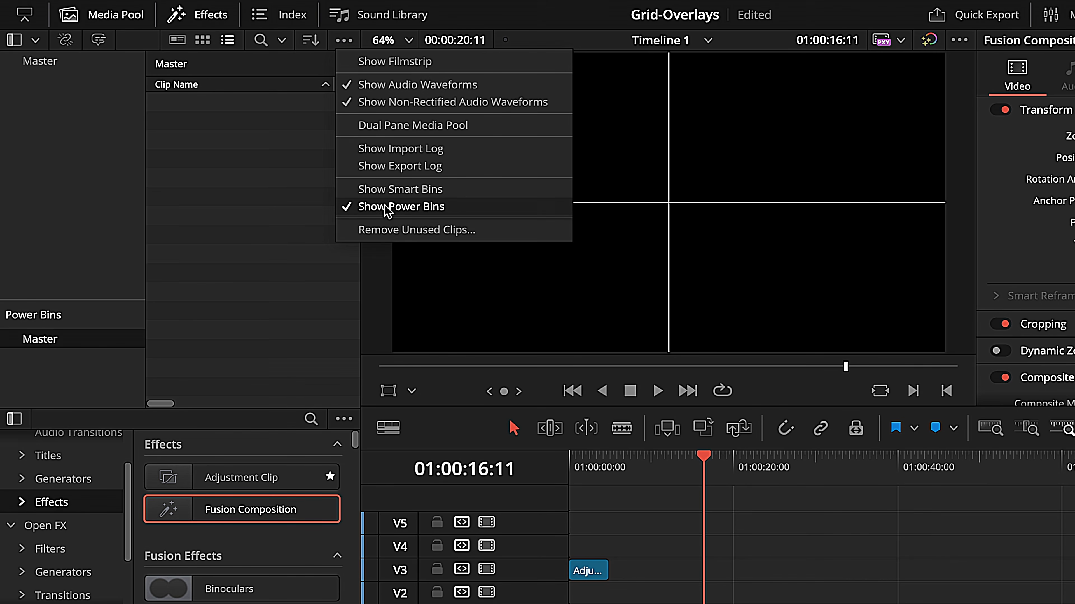
{"action": "left_click", "coordinate": [184, 266]}
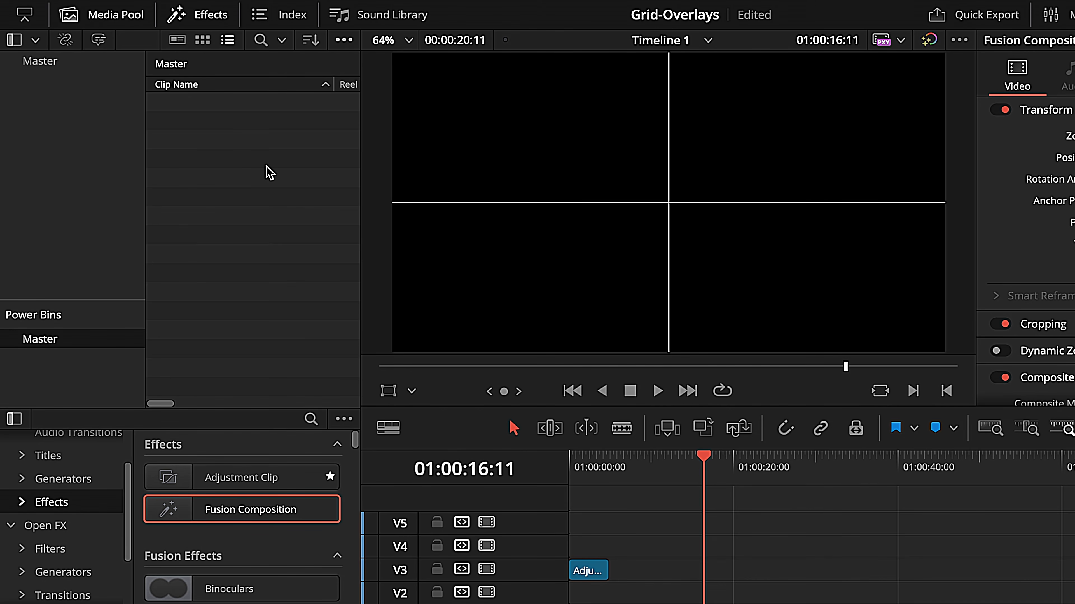
Step: Create a bin named Grids inside the Master power bin and open it
{"action": "key", "text": "ctrl+shift+n"}
{"action": "type", "text": "Grids"}
{"action": "key", "text": "Return"}
{"action": "double_click", "coordinate": [181, 108]}
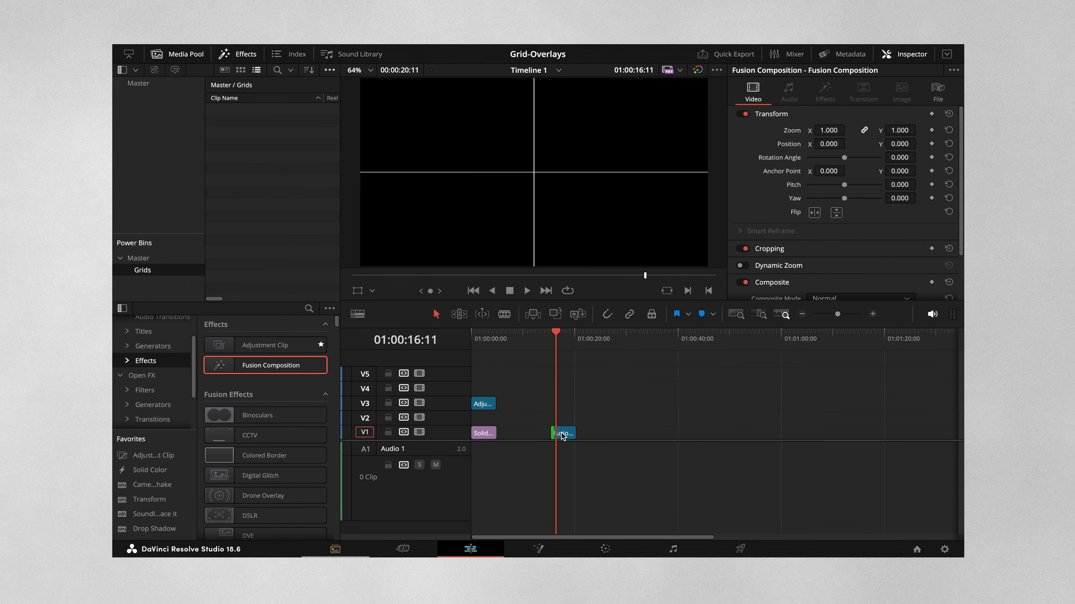
Step: Store the Fusion composition from the timeline in the Grids power bin and rename it CENTER GRID
{"action": "left_click_drag", "start_coordinate": [562, 434], "coordinate": [234, 132]}
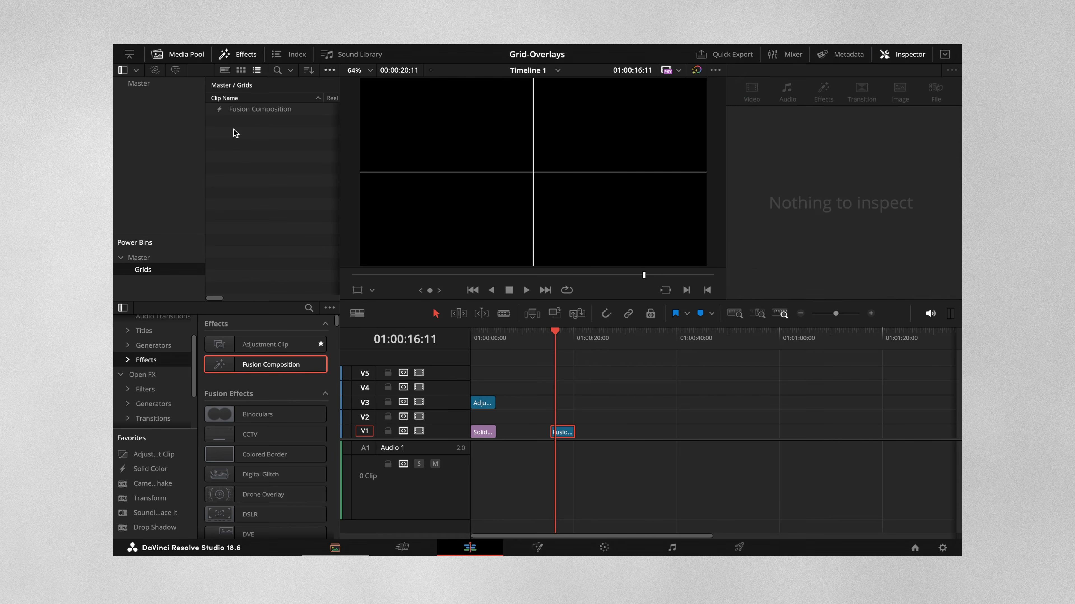
{"action": "left_click", "coordinate": [242, 112]}
{"action": "left_click", "coordinate": [242, 111]}
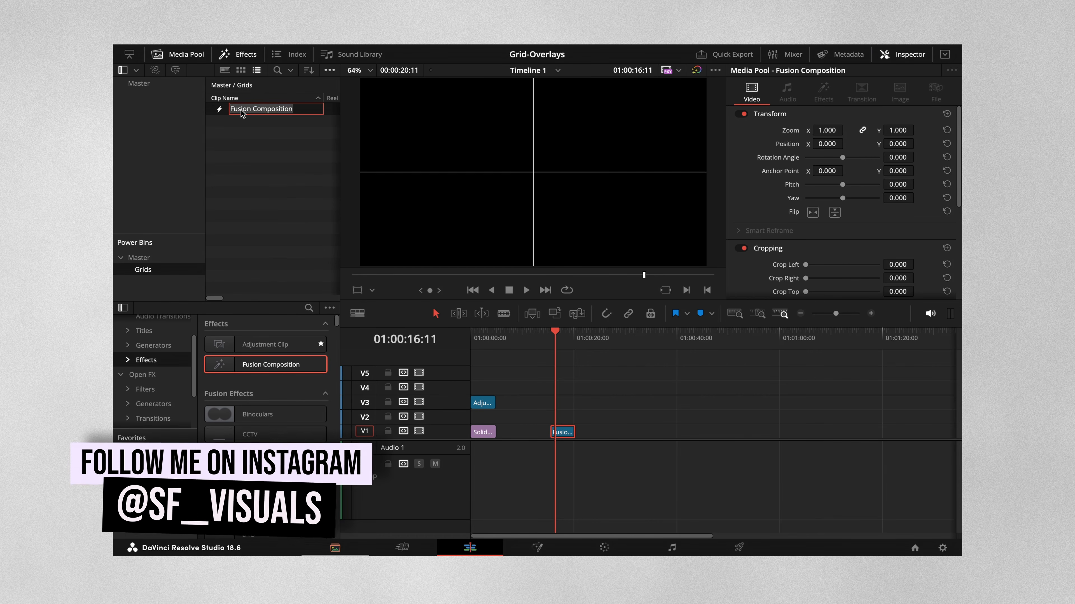
{"action": "key", "text": "BackSpace"}
{"action": "type", "text": "CENTER GRID"}
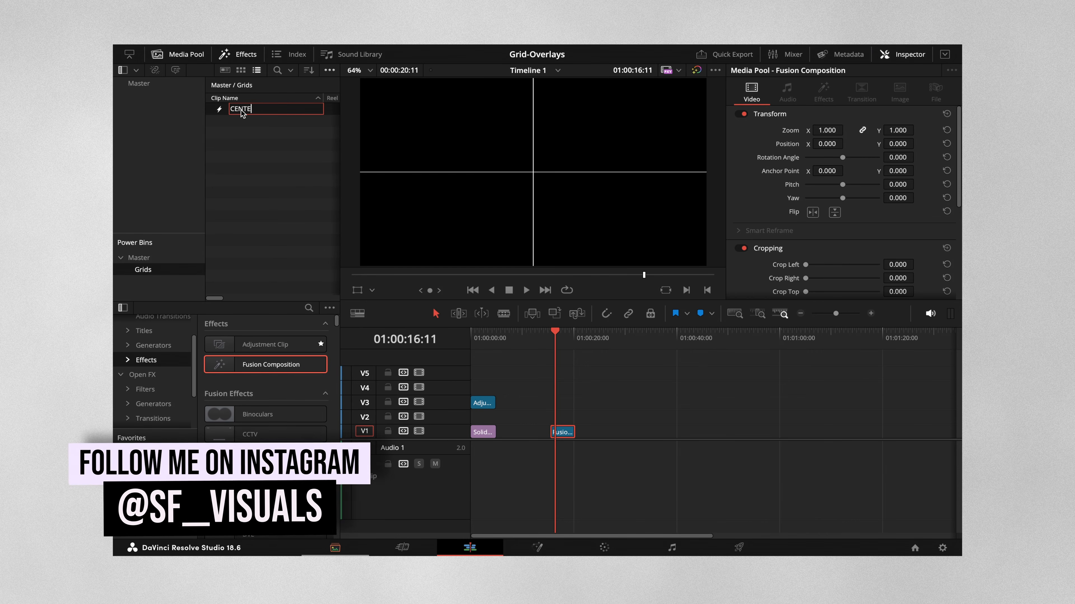
{"action": "key", "text": "Return"}
{"action": "left_click", "coordinate": [237, 133]}
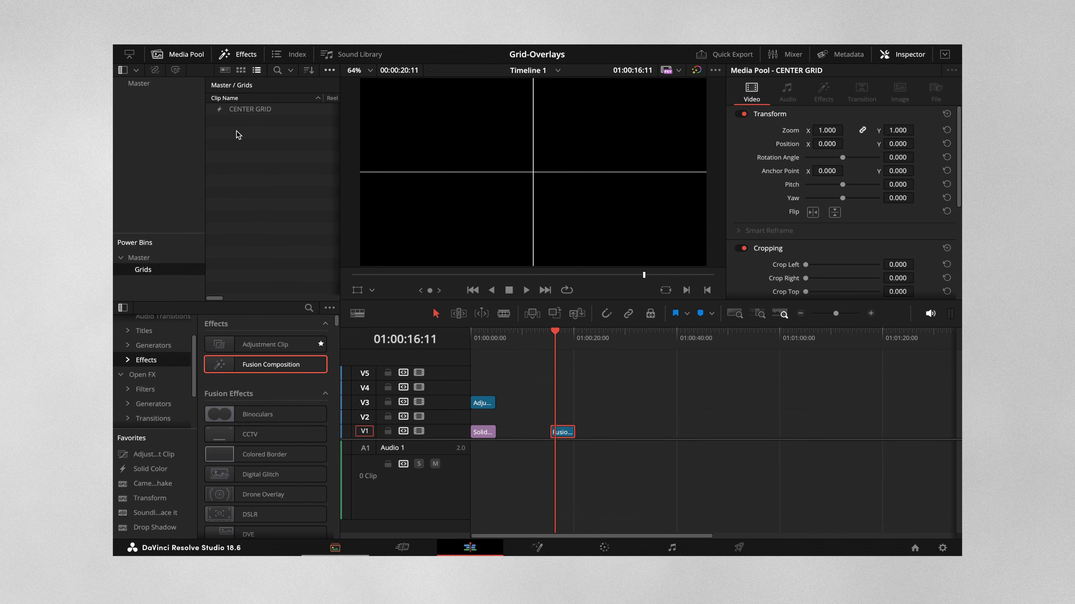
Step: Test the CENTER GRID clip stretched across track V5, toggling it off and on, and remove it from the timeline
{"action": "left_click_drag", "start_coordinate": [224, 114], "coordinate": [661, 450]}
{"action": "left_click", "coordinate": [608, 339]}
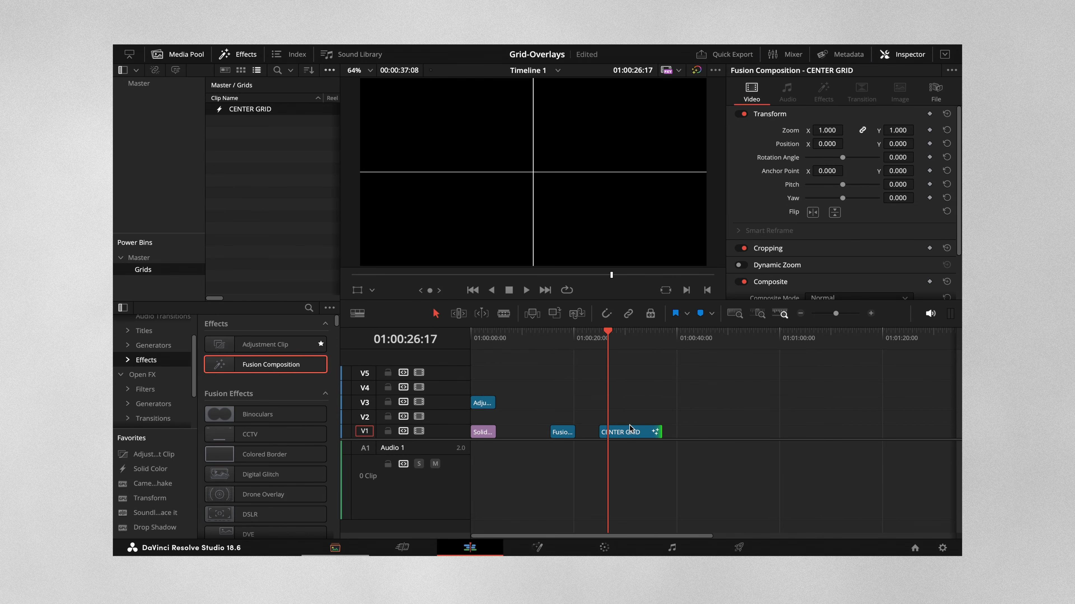
{"action": "left_click_drag", "start_coordinate": [629, 432], "coordinate": [791, 375]}
{"action": "left_click", "coordinate": [595, 374]}
{"action": "key", "text": "d"}
{"action": "key", "text": "d"}
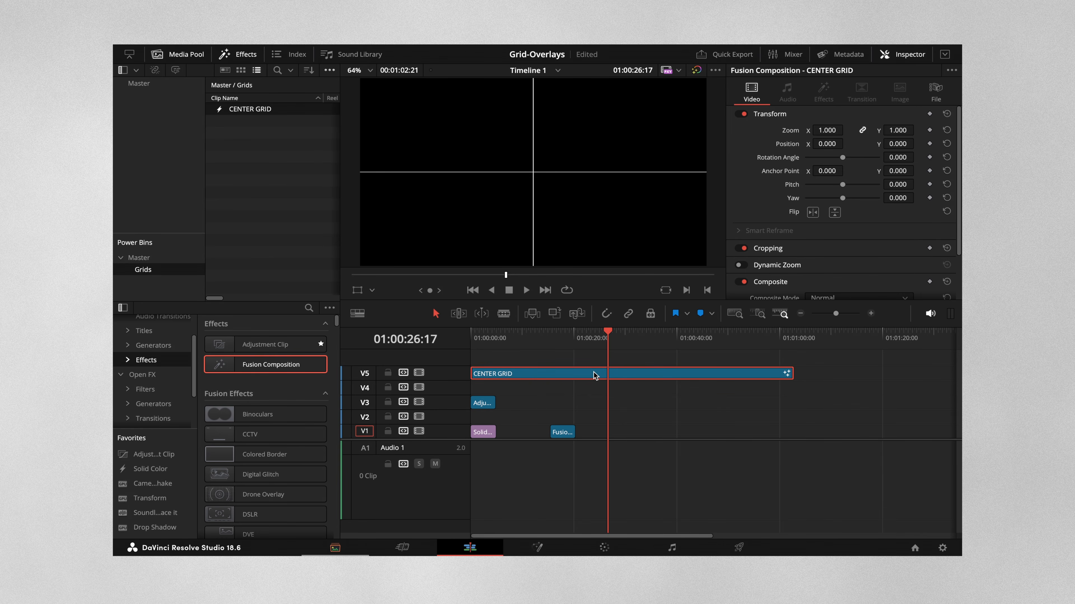
{"action": "key", "text": "Delete"}
Step: Open the Fusion composition clip in the Fusion page and set Rectangle1's Center X to 0.33333
{"action": "left_click", "coordinate": [562, 432]}
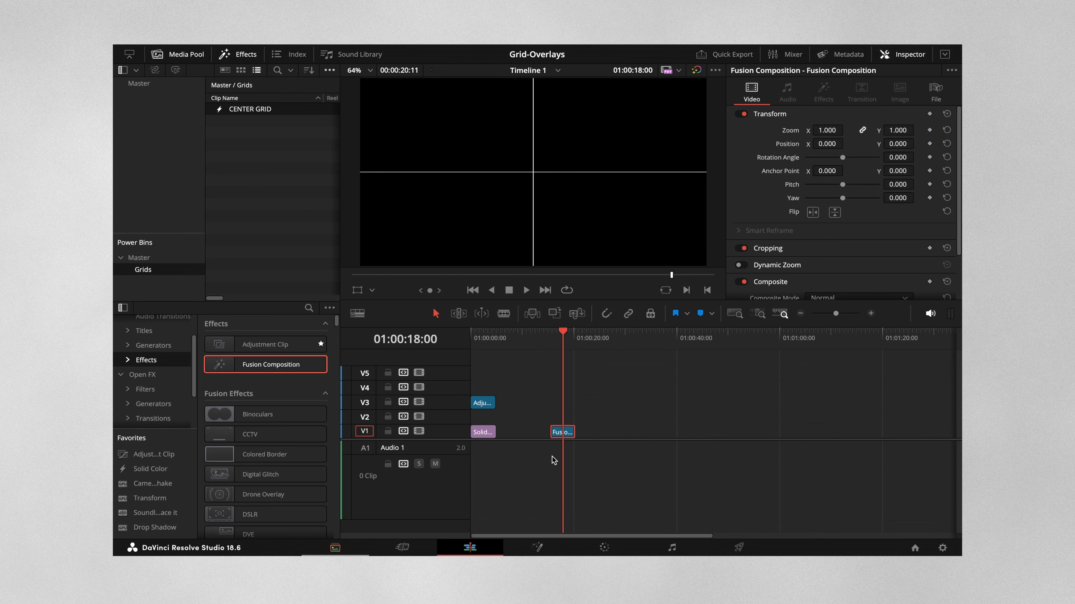
{"action": "left_click", "coordinate": [537, 547]}
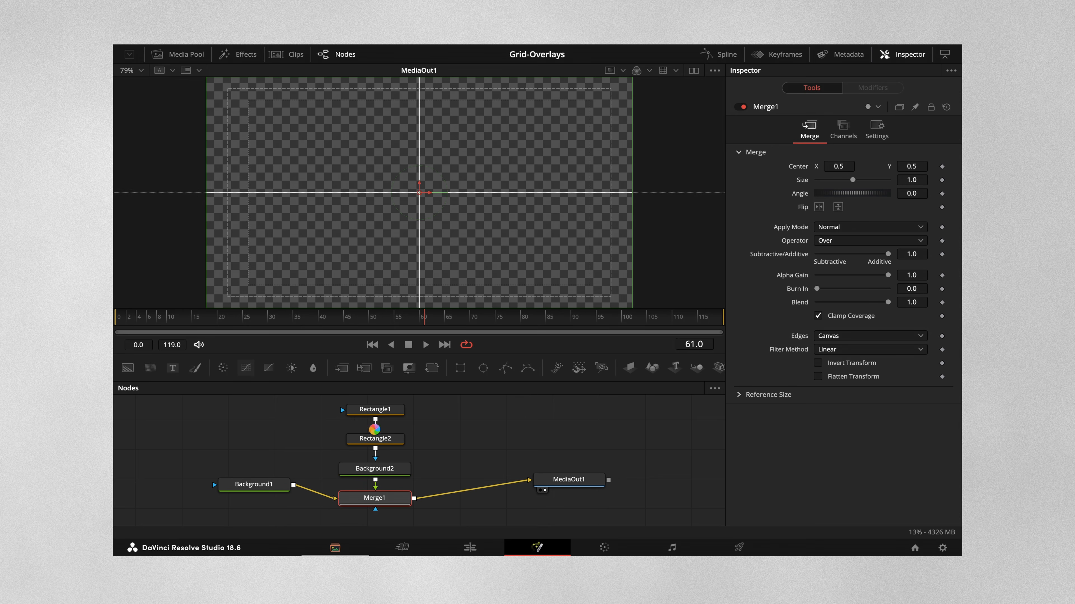
{"action": "scroll", "coordinate": [361, 424], "scroll_direction": "up", "scroll_amount": 1}
{"action": "left_click_drag", "start_coordinate": [384, 429], "coordinate": [382, 412]}
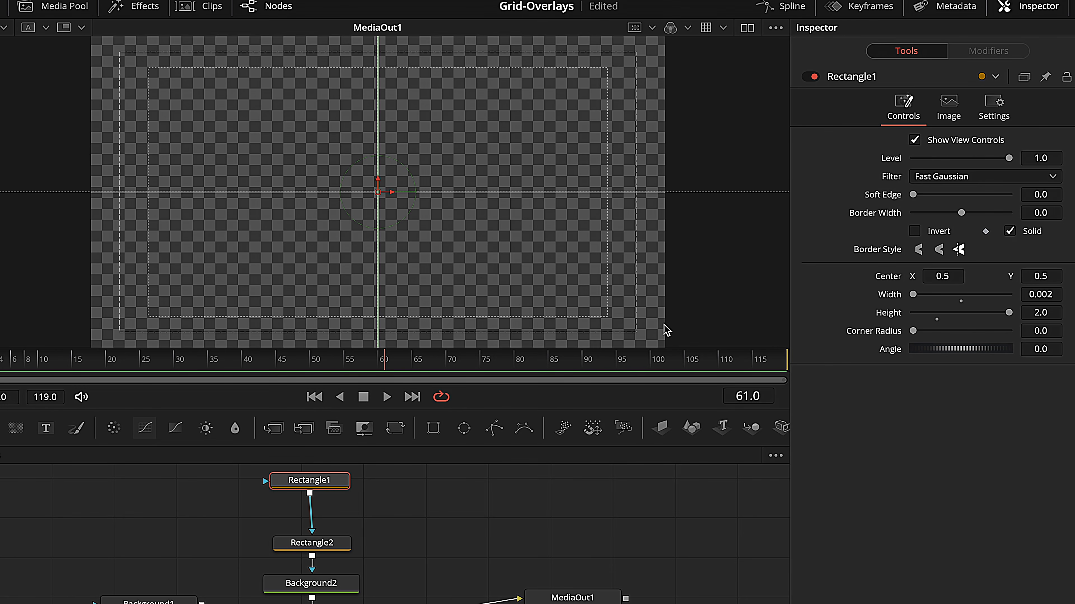
{"action": "left_click", "coordinate": [930, 277]}
{"action": "type", "text": "0.333333"}
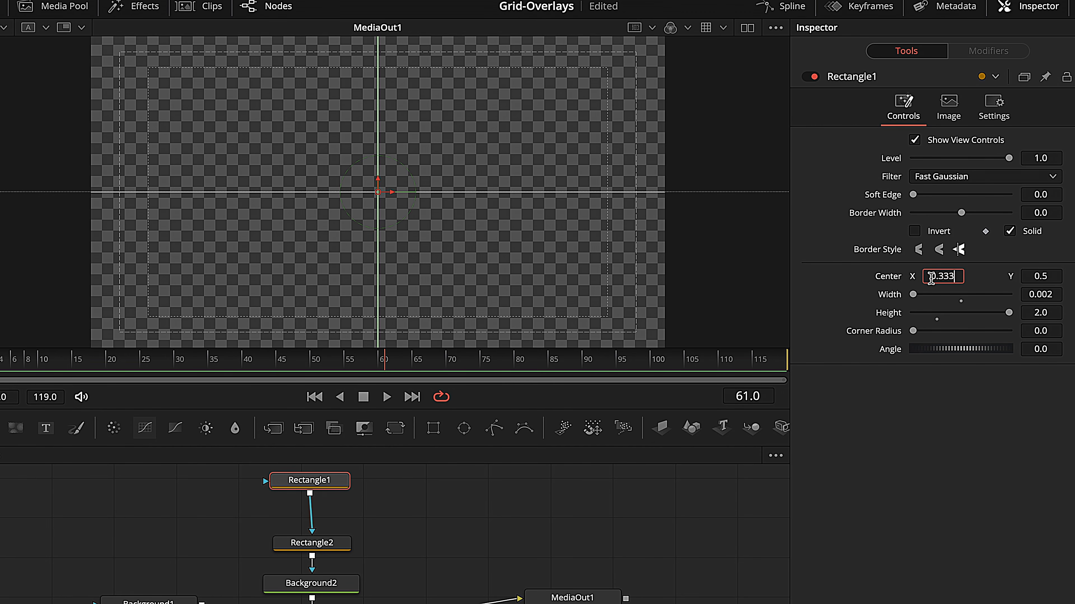
{"action": "key", "text": "ctrl+c"}
{"action": "key", "text": "Tab"}
Step: Duplicate Rectangle1 directly after itself in the mask chain and set the copy's Center X to 0.66666
{"action": "left_click", "coordinate": [311, 485]}
{"action": "key", "text": "ctrl+c"}
{"action": "key", "text": "ctrl+v"}
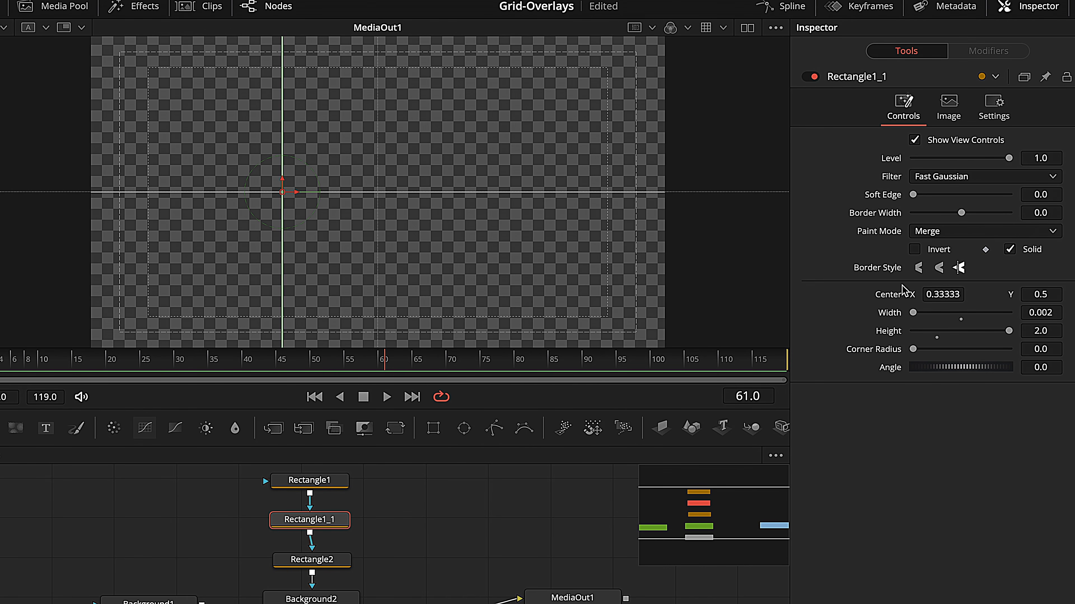
{"action": "left_click", "coordinate": [954, 296]}
{"action": "type", "text": "0.66666"}
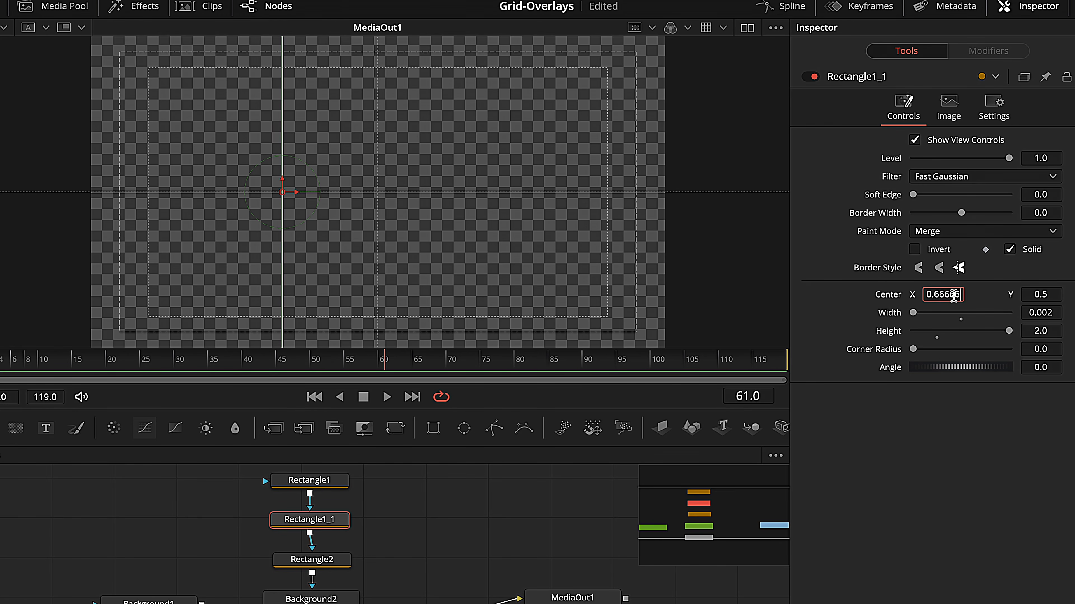
{"action": "key", "text": "Tab"}
{"action": "left_click", "coordinate": [459, 519]}
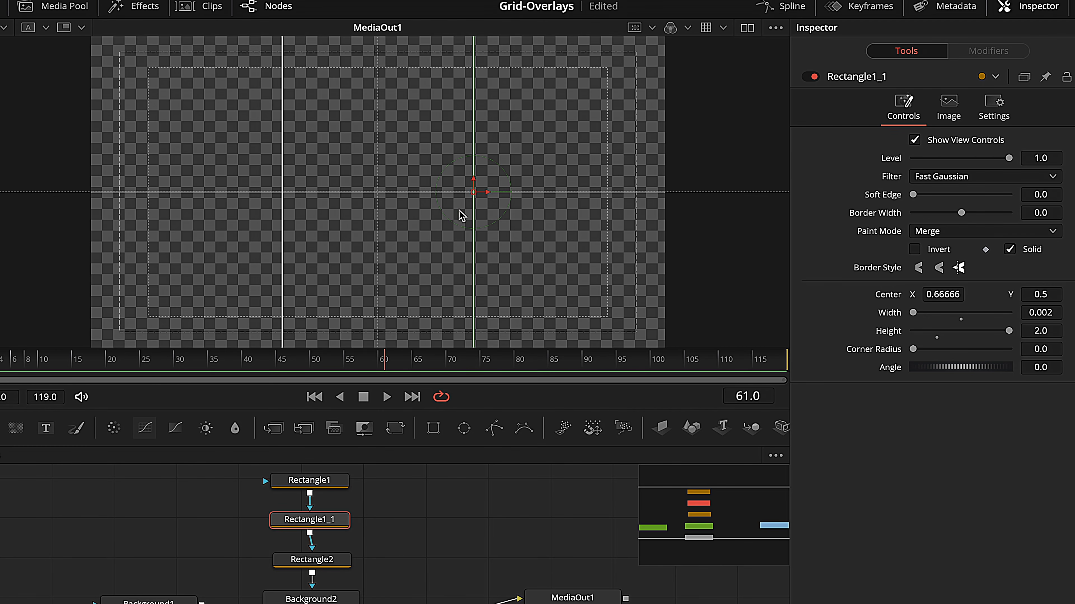
Step: Set the Center Y of the horizontal line mask Rectangle2 to 0.33333
{"action": "left_click", "coordinate": [318, 561]}
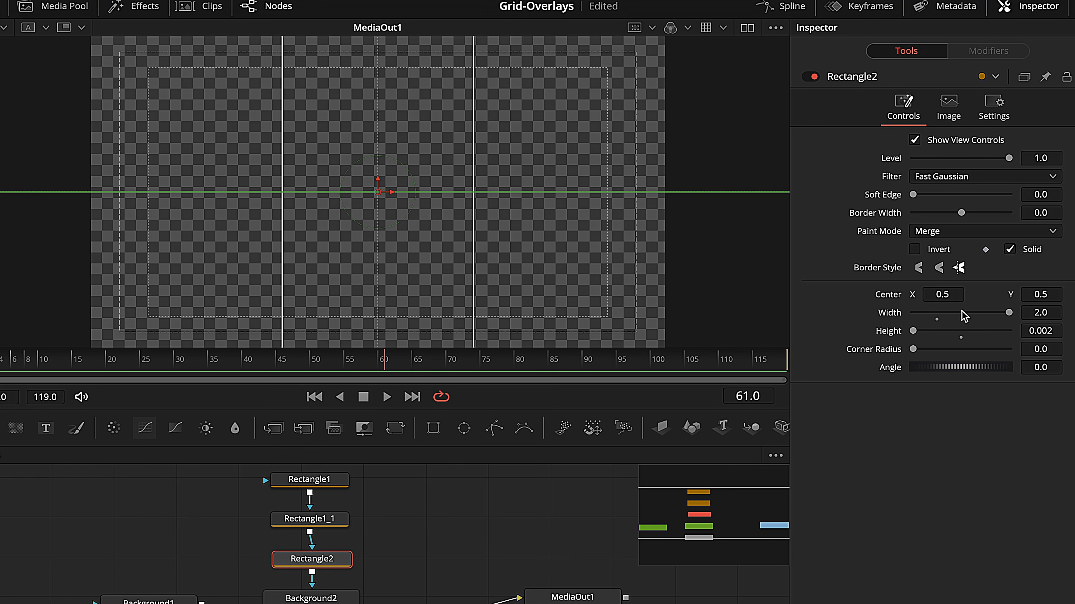
{"action": "left_click", "coordinate": [1036, 293]}
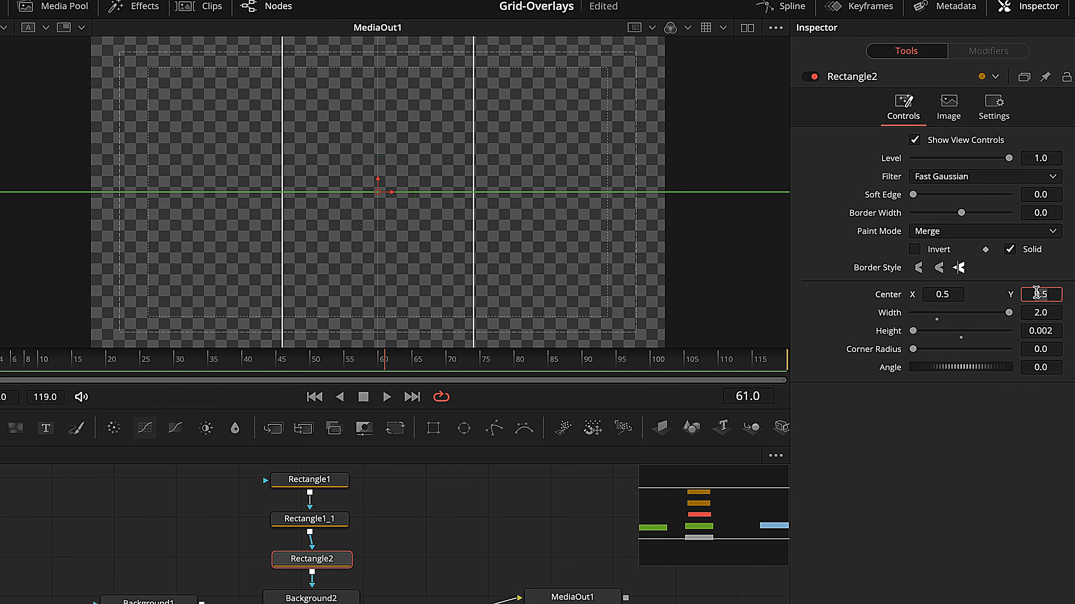
{"action": "type", "text": "0.33333"}
{"action": "key", "text": "Tab"}
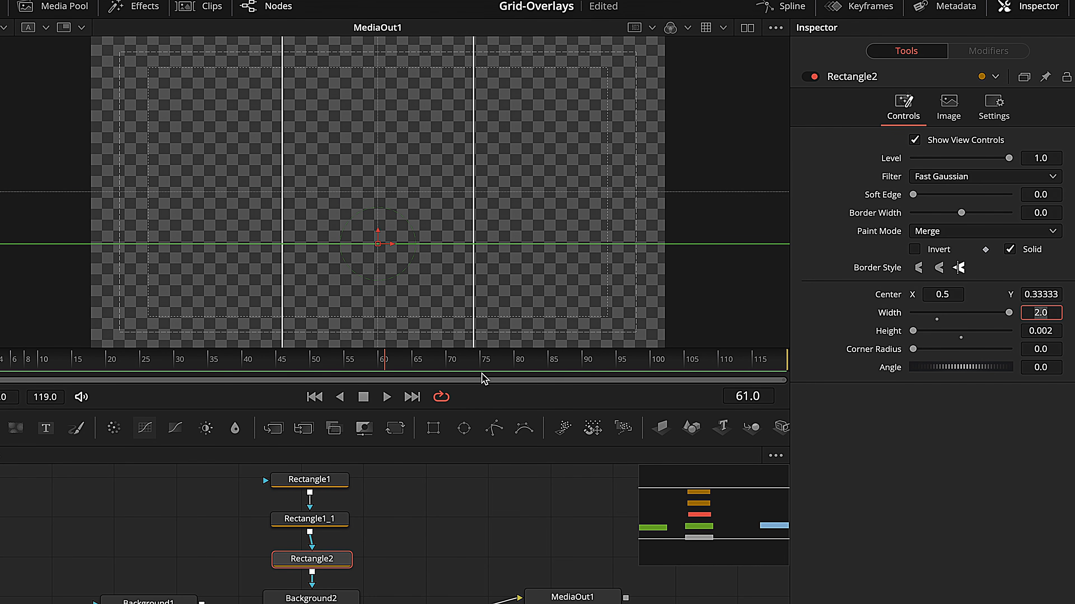
Step: Duplicate Rectangle2 directly after itself in the mask chain and set the copy's Center Y to 0.66666
{"action": "left_click", "coordinate": [314, 565]}
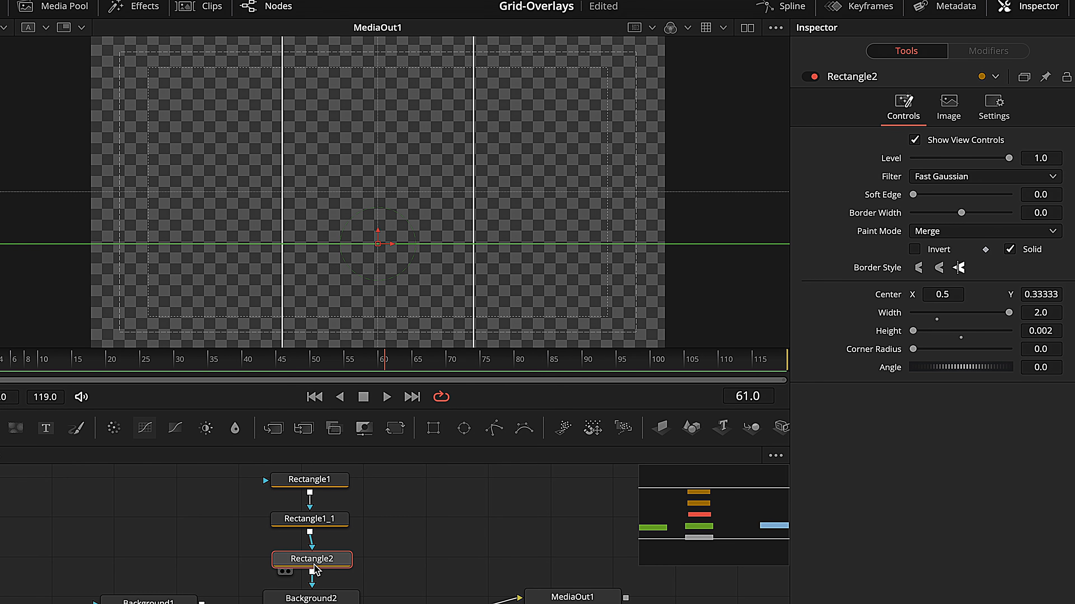
{"action": "key", "text": "ctrl+c"}
{"action": "key", "text": "ctrl+v"}
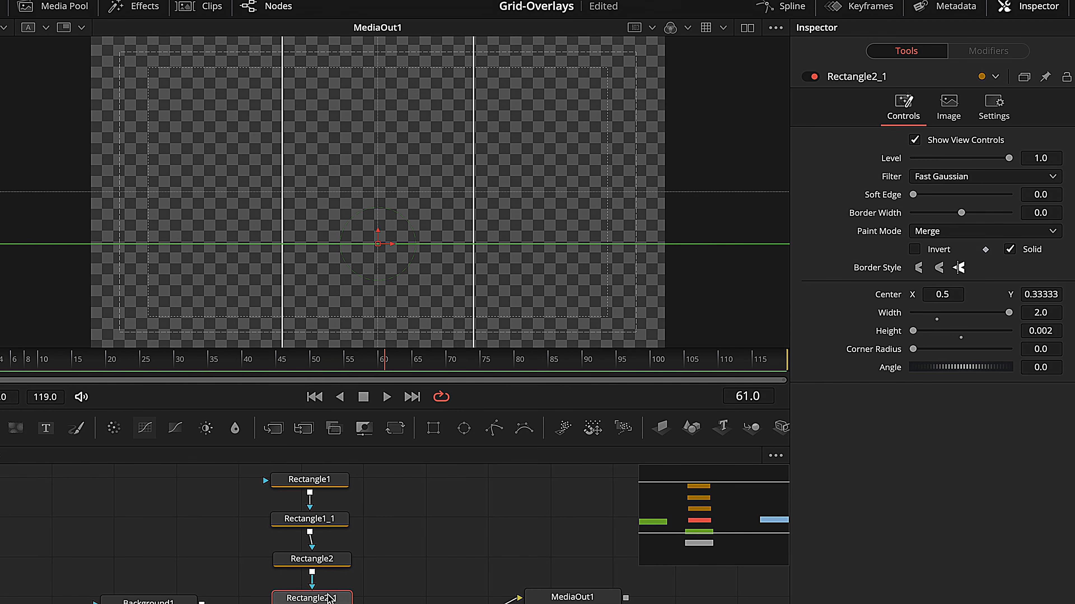
{"action": "left_click", "coordinate": [1041, 294]}
{"action": "key", "text": "BackSpace"}
{"action": "type", "text": "0.66666"}
{"action": "key", "text": "Tab"}
{"action": "left_click", "coordinate": [425, 539]}
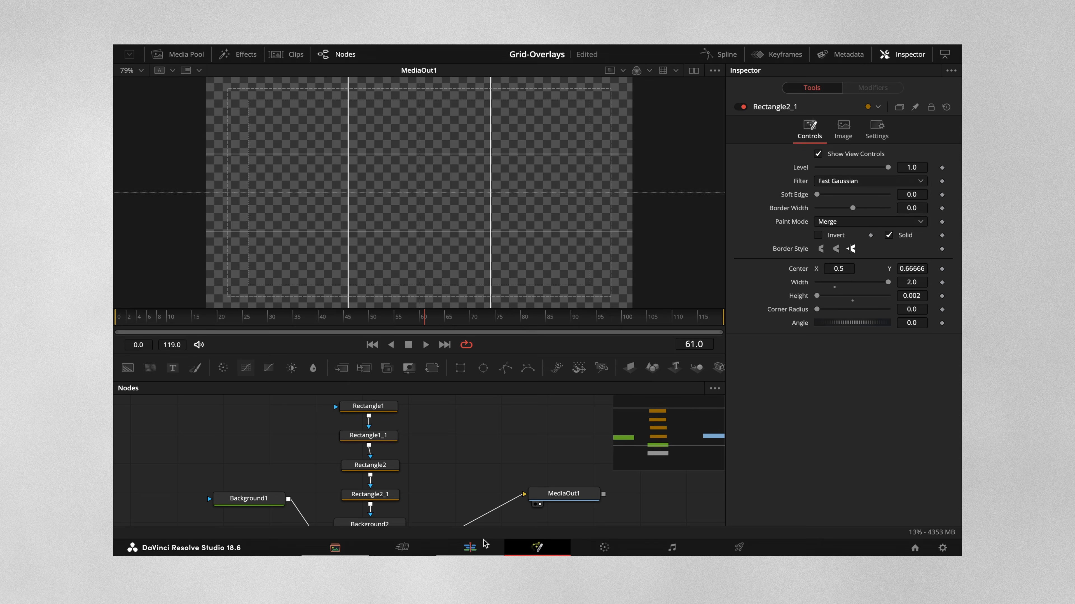
Step: Return to the Edit page, store the modified composition in the Grids bin and rename it RULE OF THIRDS
{"action": "left_click", "coordinate": [470, 549]}
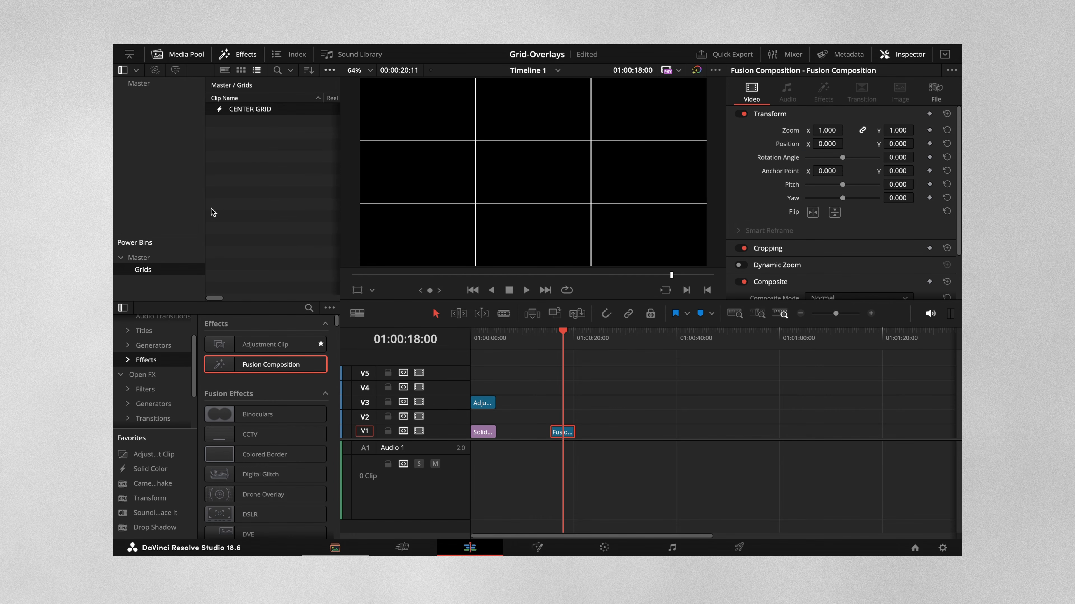
{"action": "left_click_drag", "start_coordinate": [562, 434], "coordinate": [256, 118]}
{"action": "left_click", "coordinate": [255, 121]}
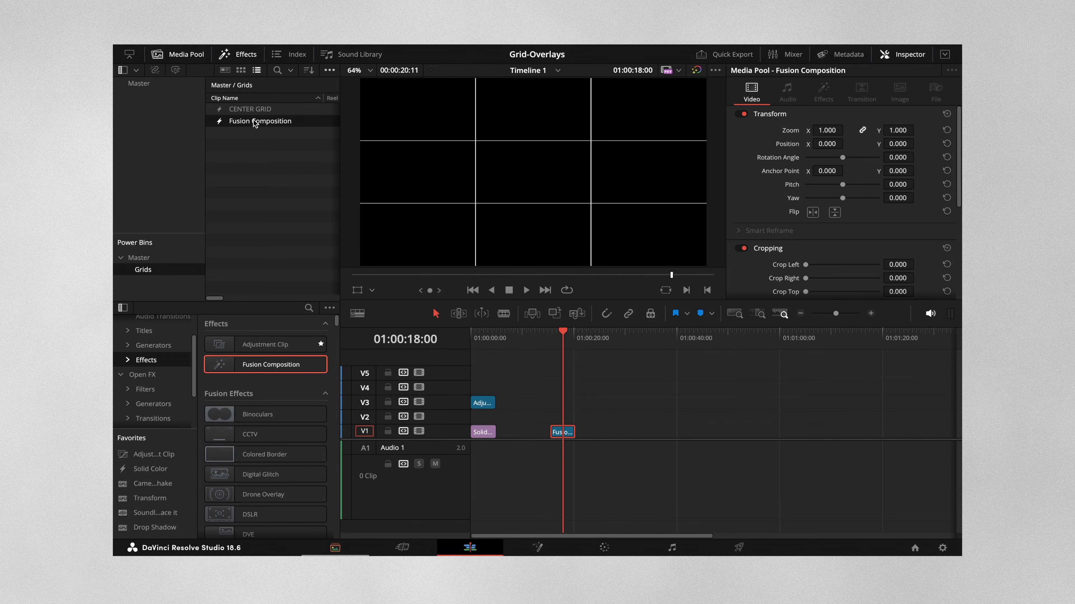
{"action": "key", "text": "BackSpace"}
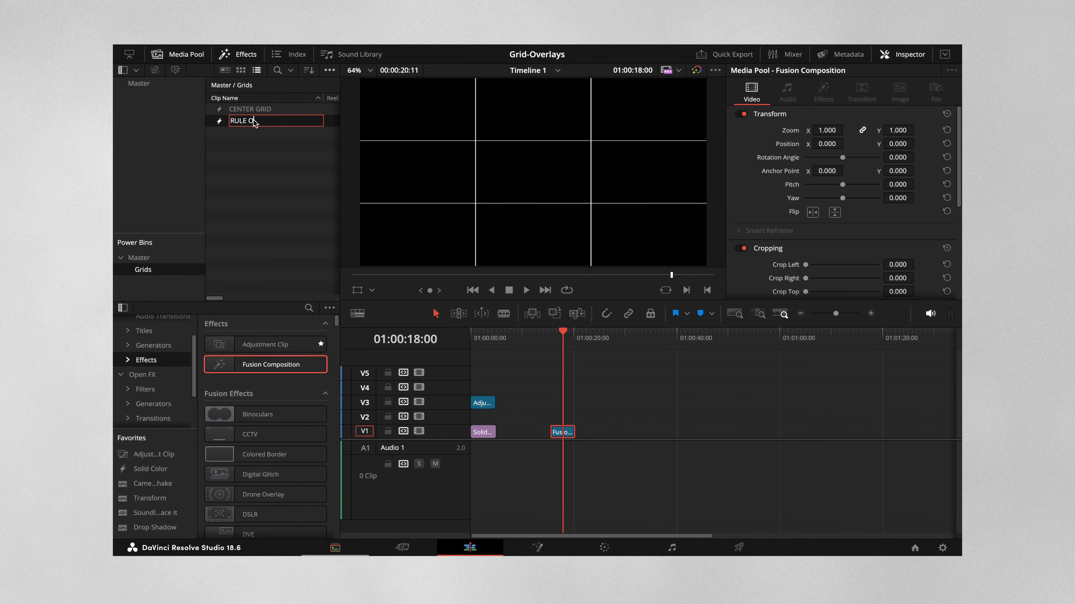
{"action": "key", "text": "Return"}
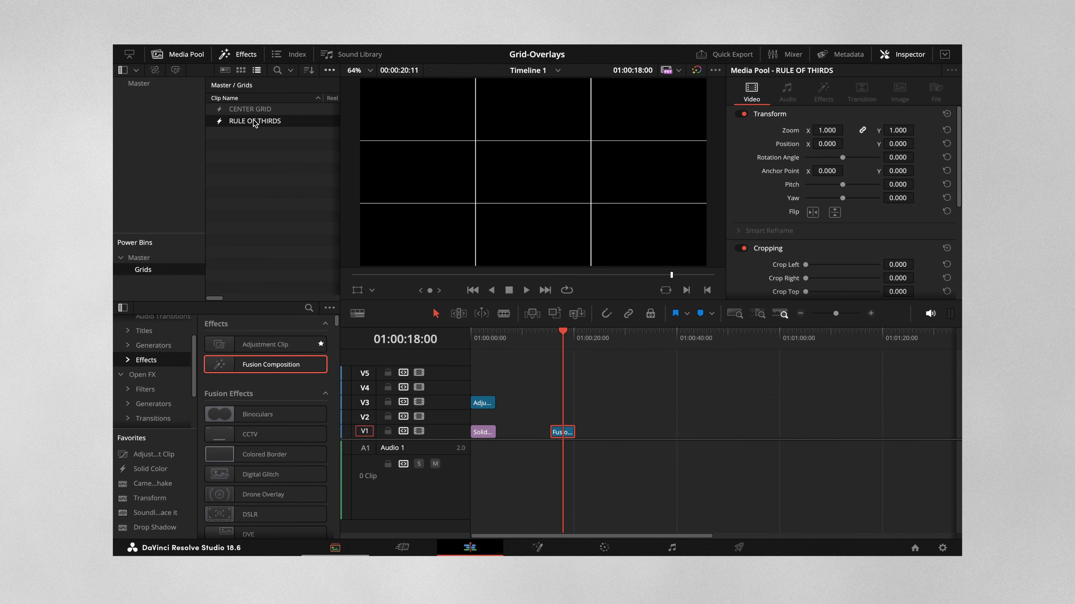
Step: Try the RULE OF THIRDS clip on track V5 and remove it from the timeline
{"action": "left_click_drag", "start_coordinate": [223, 122], "coordinate": [668, 373]}
{"action": "left_click", "coordinate": [531, 338]}
{"action": "left_click", "coordinate": [561, 432]}
Step: Toggle the CENTER ON checkbox of the adjustment clip's SF_CineGrids_16x9 effect on and off
{"action": "left_click_drag", "start_coordinate": [506, 338], "coordinate": [478, 338]}
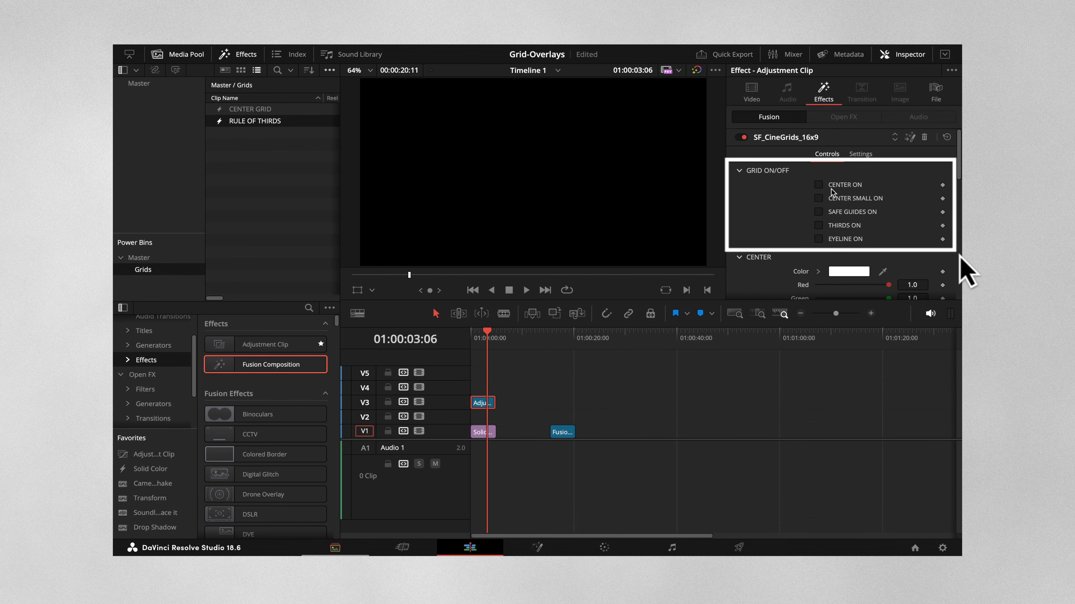
{"action": "left_click", "coordinate": [823, 182]}
{"action": "left_click", "coordinate": [823, 183]}
Step: Open the rule-of-thirds composition in the Fusion page and test Merge1's Blend at 0.0 and back at 1.0
{"action": "left_click", "coordinate": [563, 333]}
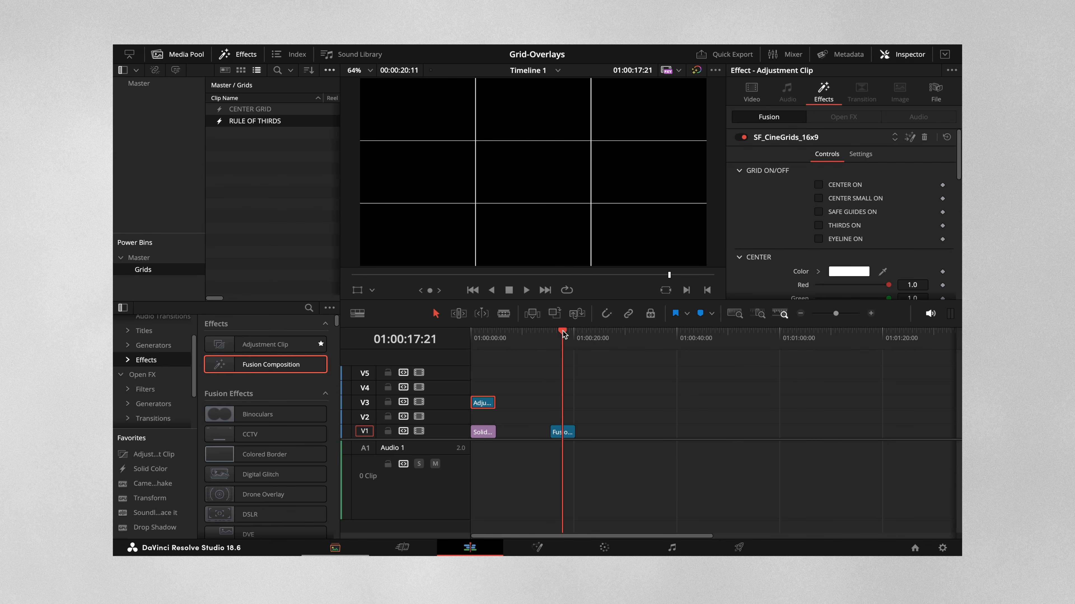
{"action": "left_click", "coordinate": [560, 432]}
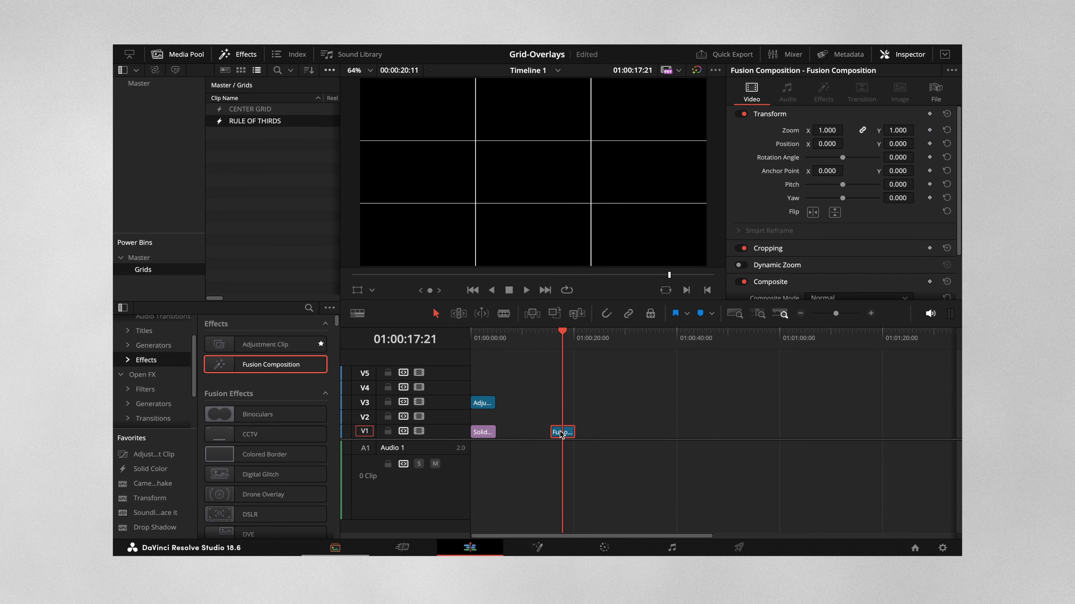
{"action": "left_click", "coordinate": [538, 547]}
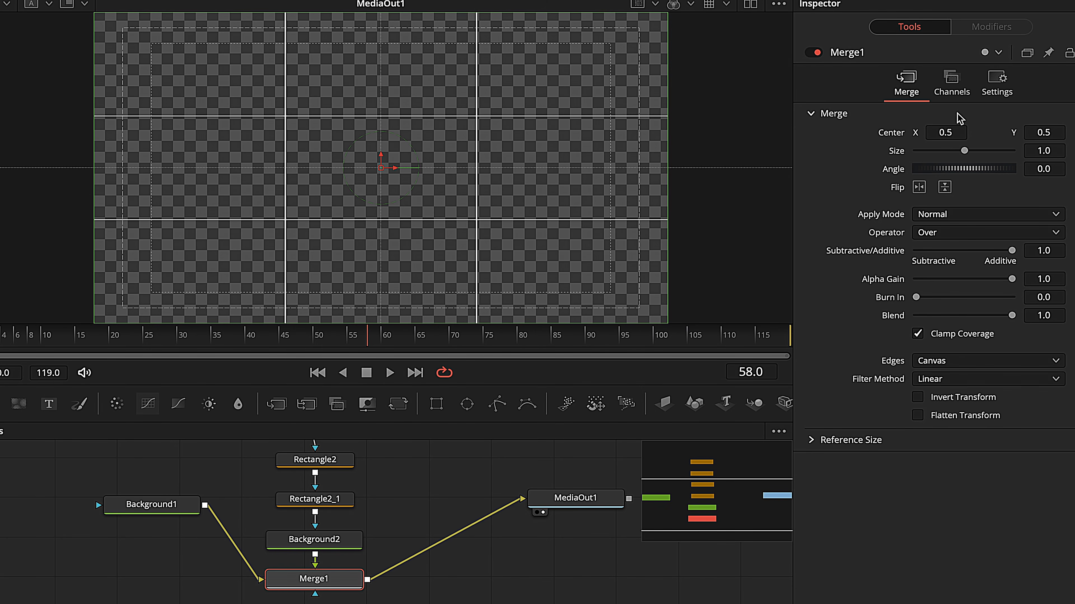
{"action": "left_click_drag", "start_coordinate": [1012, 315], "coordinate": [842, 329]}
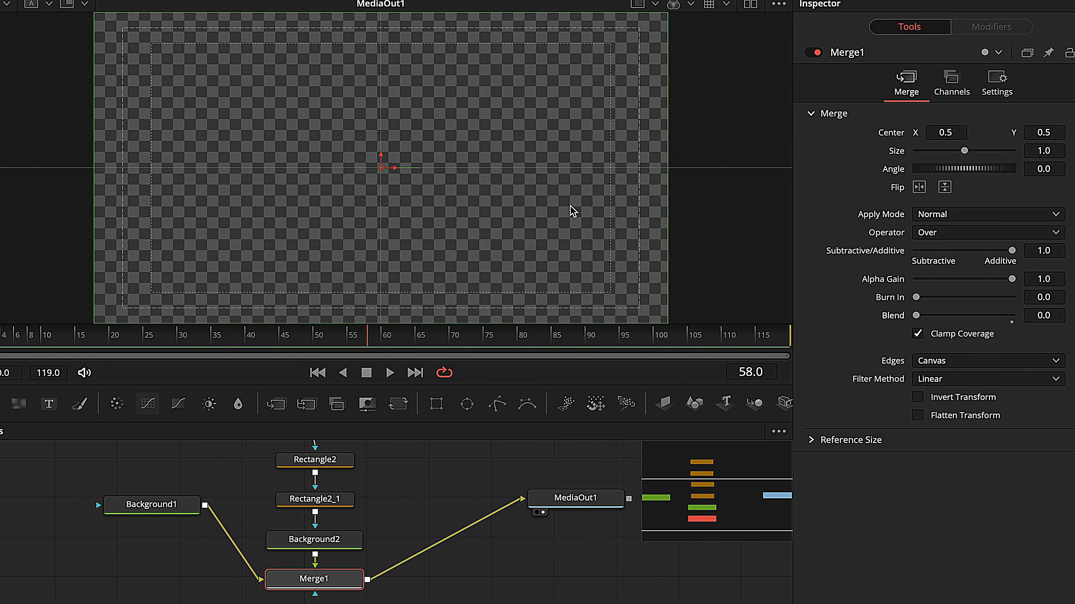
{"action": "left_click_drag", "start_coordinate": [916, 315], "coordinate": [1072, 317]}
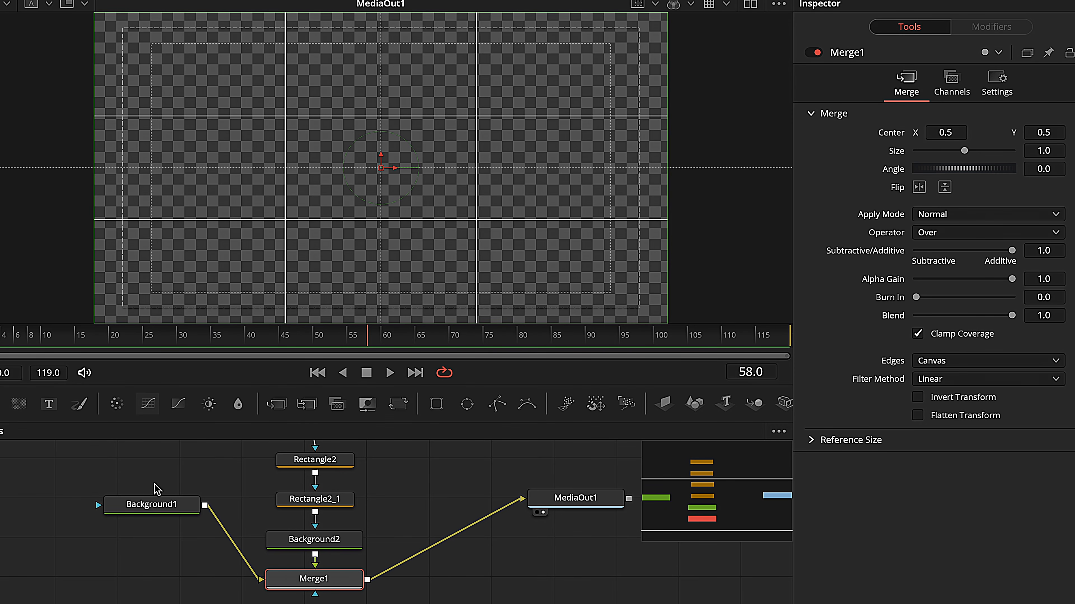
Step: Create a custom control on Merge1 named THIRDS ON and place it on the Merge page
{"action": "right_click", "coordinate": [329, 578]}
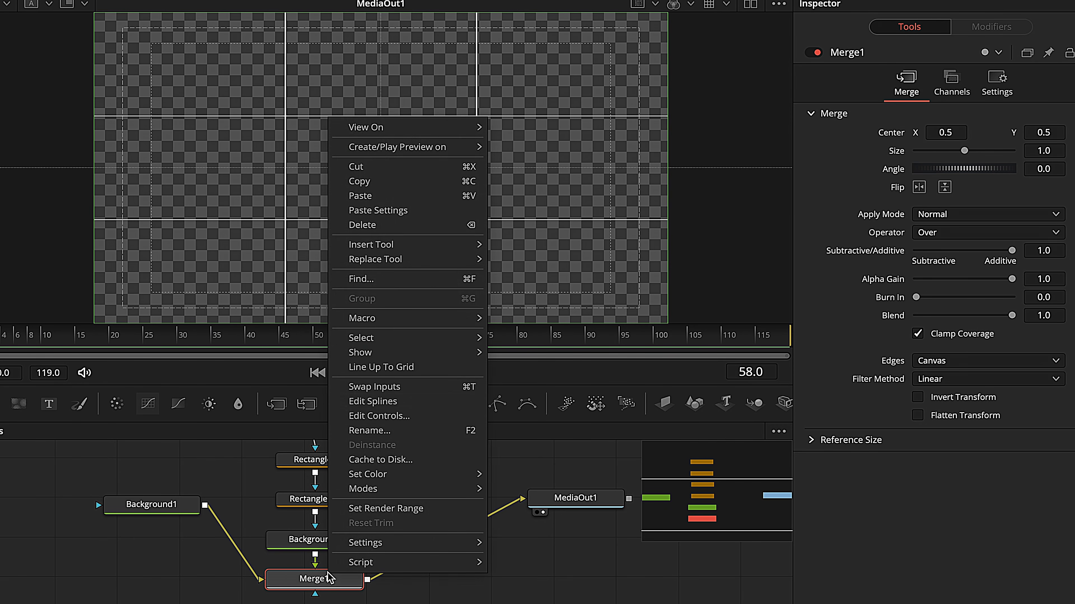
{"action": "left_click", "coordinate": [396, 417]}
{"action": "left_click_drag", "start_coordinate": [338, 162], "coordinate": [237, 158]}
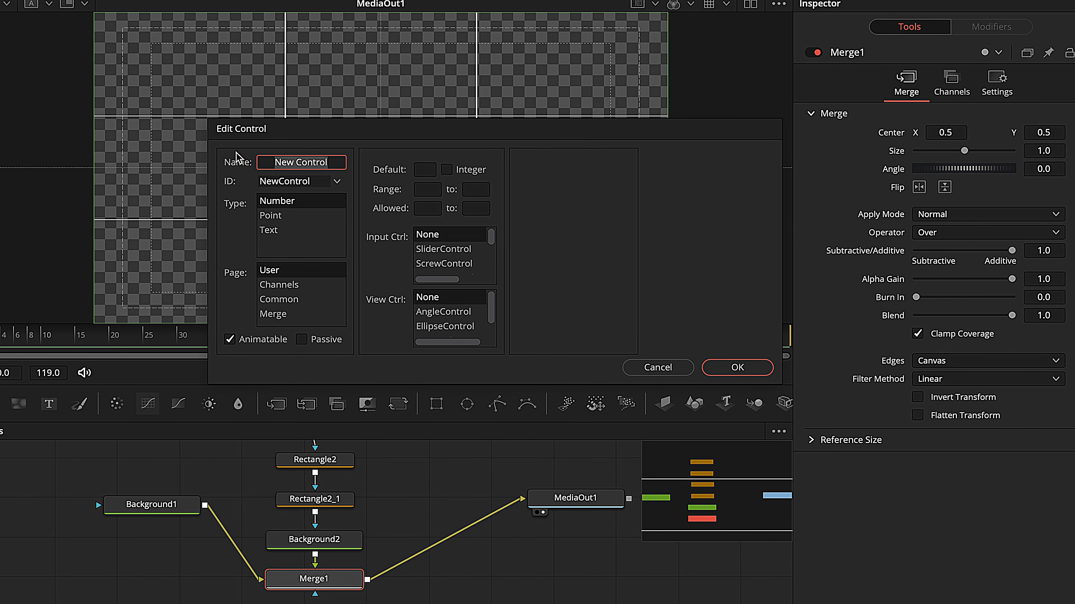
{"action": "type", "text": "THIR"}
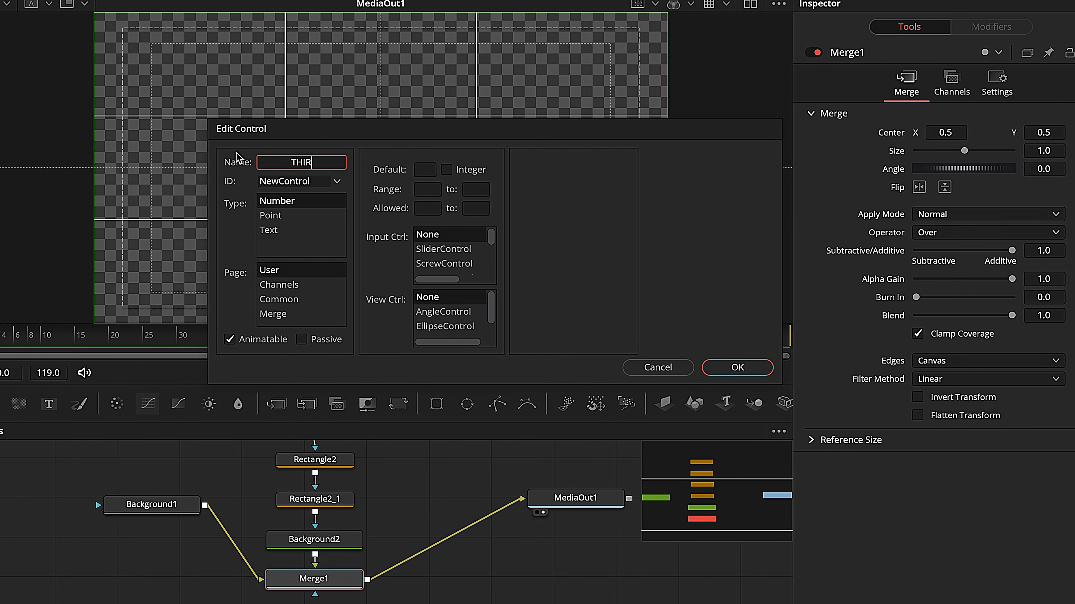
{"action": "type", "text": "DS ON"}
{"action": "left_click", "coordinate": [280, 316]}
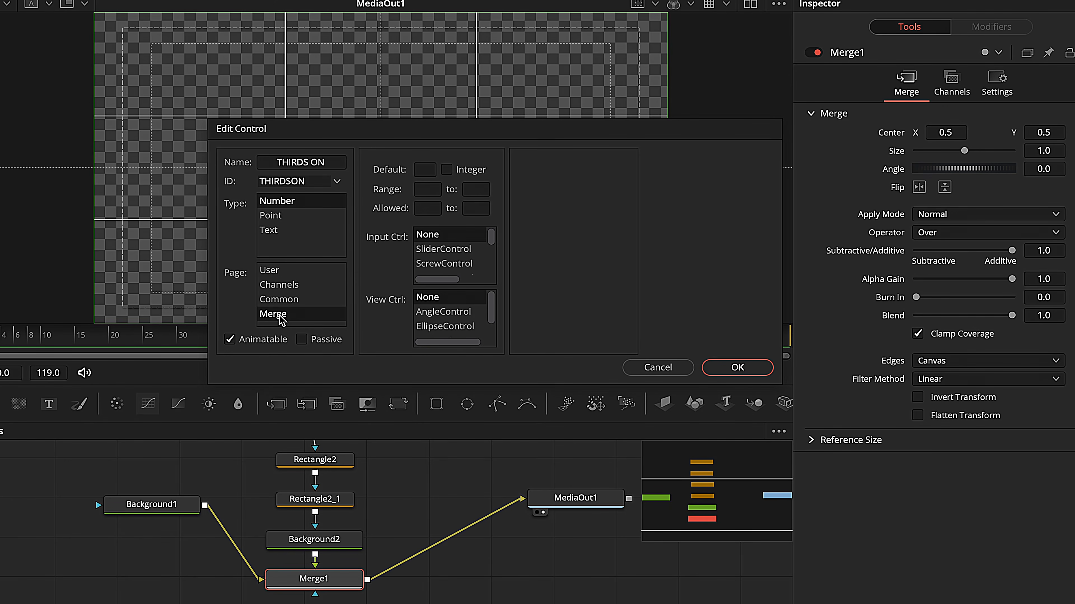
Step: Make the THIRDS ON control an integer with both its range and its allowed values from 0 to 1
{"action": "left_click", "coordinate": [425, 190]}
{"action": "left_click", "coordinate": [484, 191]}
{"action": "type", "text": "1"}
{"action": "left_click", "coordinate": [418, 208]}
{"action": "left_click", "coordinate": [474, 208]}
{"action": "type", "text": "1"}
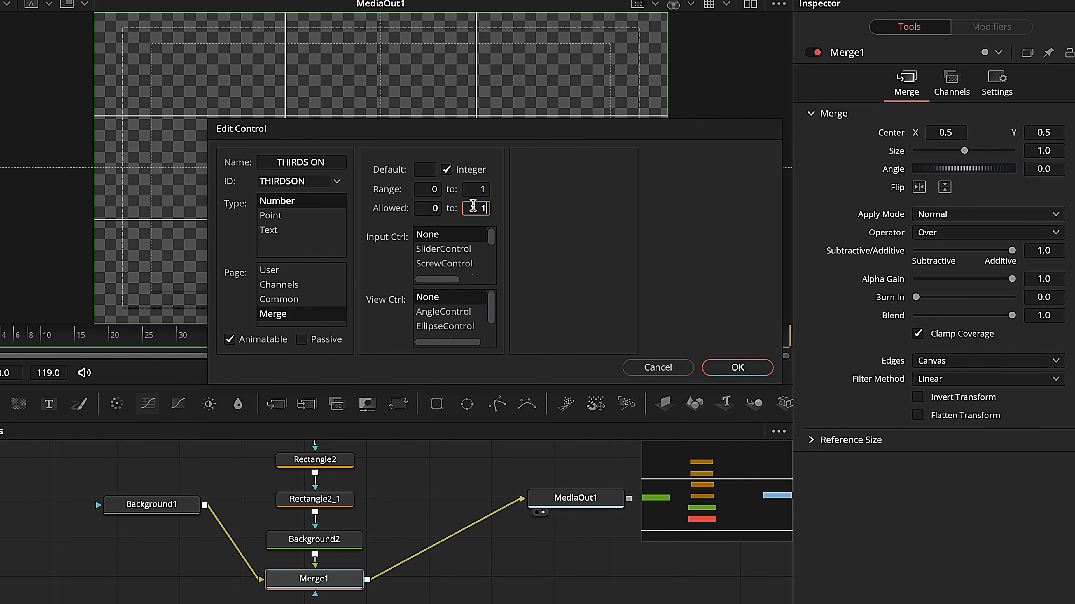
Step: Choose CheckboxControl as the input control for THIRDS ON and turn Tristate off
{"action": "left_click", "coordinate": [492, 234]}
{"action": "scroll", "coordinate": [492, 240], "scroll_direction": "down", "scroll_amount": 2}
{"action": "scroll", "coordinate": [492, 242], "scroll_direction": "up", "scroll_amount": 1}
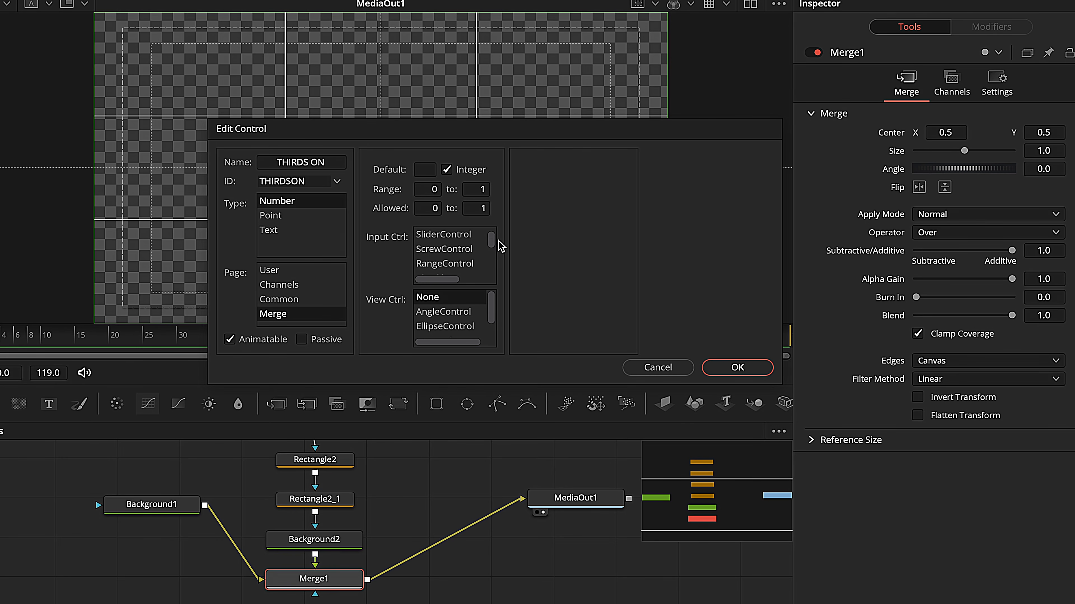
{"action": "scroll", "coordinate": [492, 248], "scroll_direction": "down", "scroll_amount": 2}
{"action": "left_click", "coordinate": [448, 249]}
{"action": "left_click", "coordinate": [567, 182]}
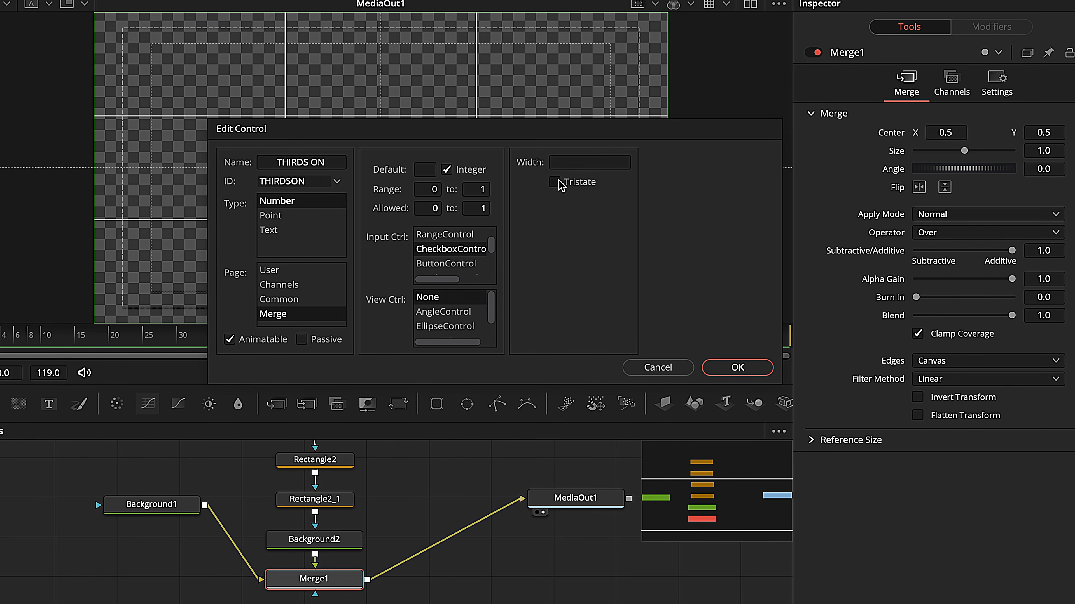
Step: Add the THIRDS ON checkbox to Merge1, drive its Blend with the expression THIRDSON, and test the checkbox on and off
{"action": "left_click", "coordinate": [744, 367]}
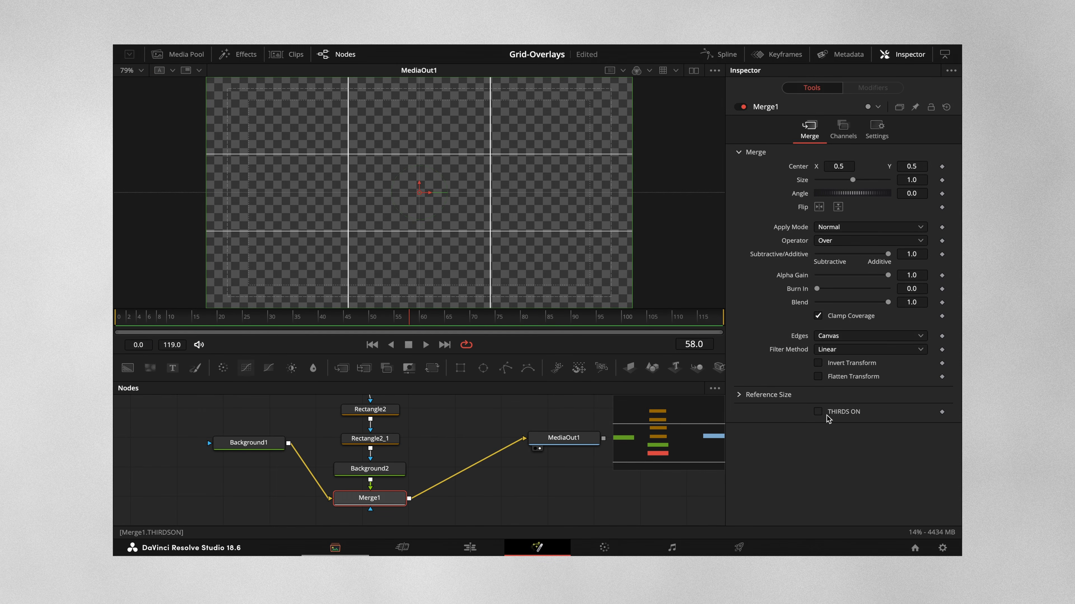
{"action": "left_click", "coordinate": [818, 412]}
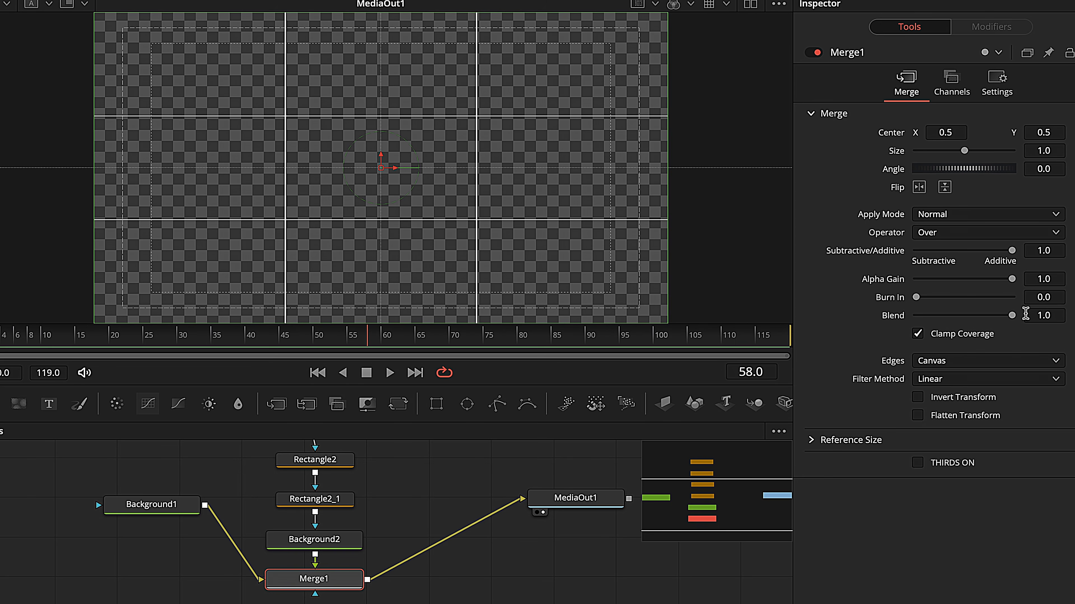
{"action": "left_click", "coordinate": [1046, 314]}
{"action": "type", "text": "="}
{"action": "key", "text": "Return"}
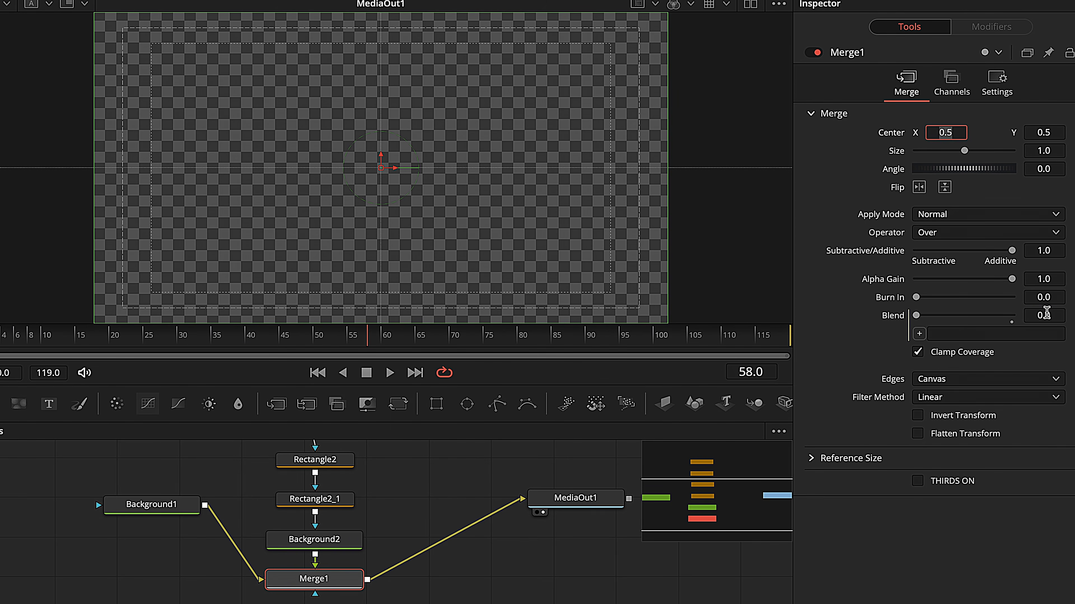
{"action": "left_click_drag", "start_coordinate": [918, 339], "coordinate": [920, 484]}
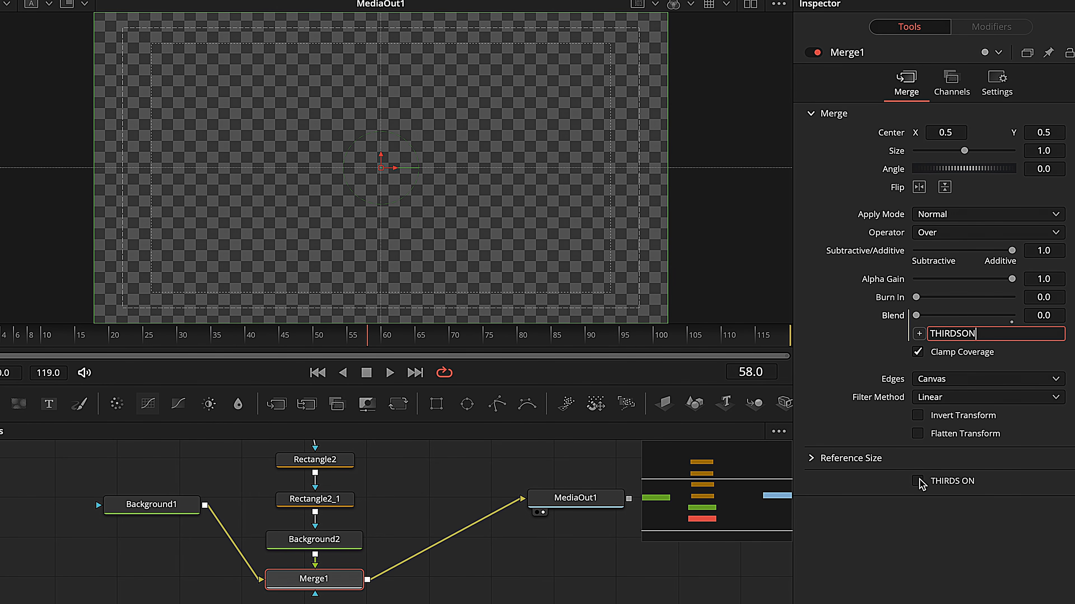
{"action": "left_click", "coordinate": [918, 482]}
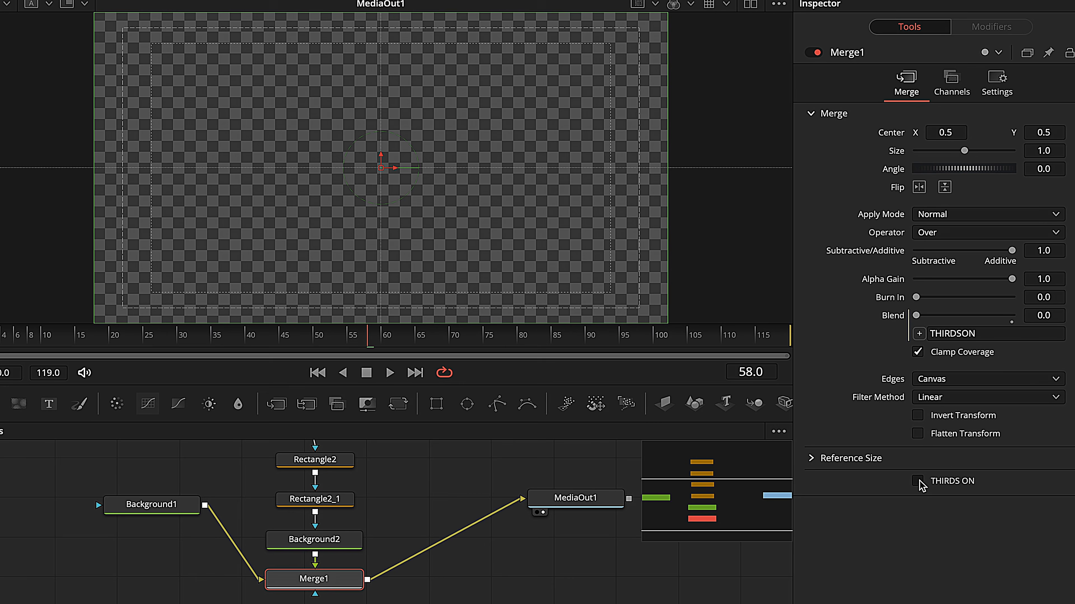
{"action": "left_click", "coordinate": [918, 481]}
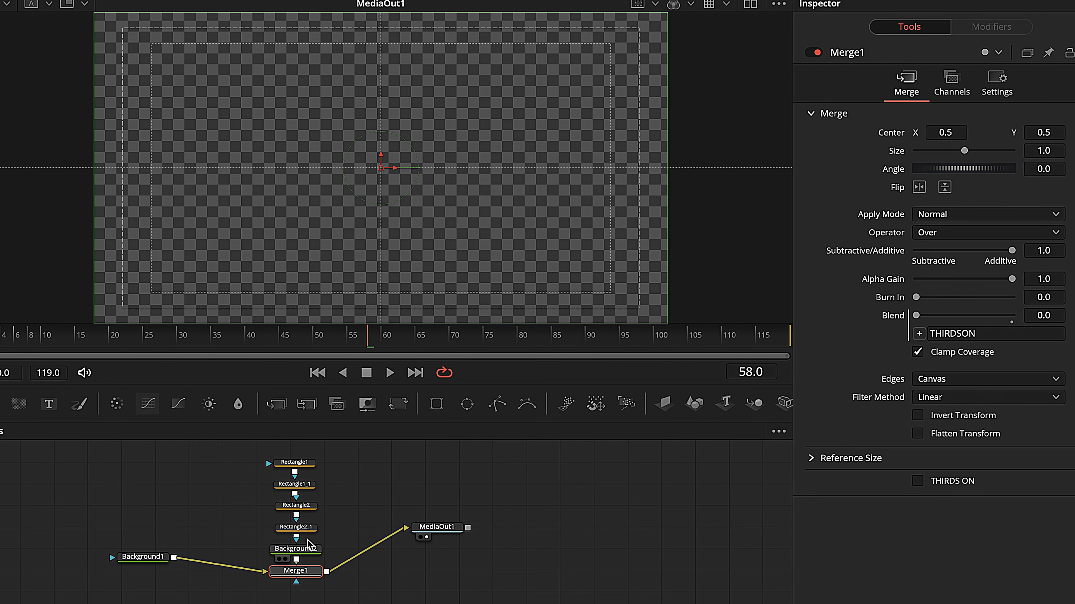
Step: Create a macro named THIRDS from the four rectangle masks, Background2 and Merge1
{"action": "left_click_drag", "start_coordinate": [231, 450], "coordinate": [322, 595]}
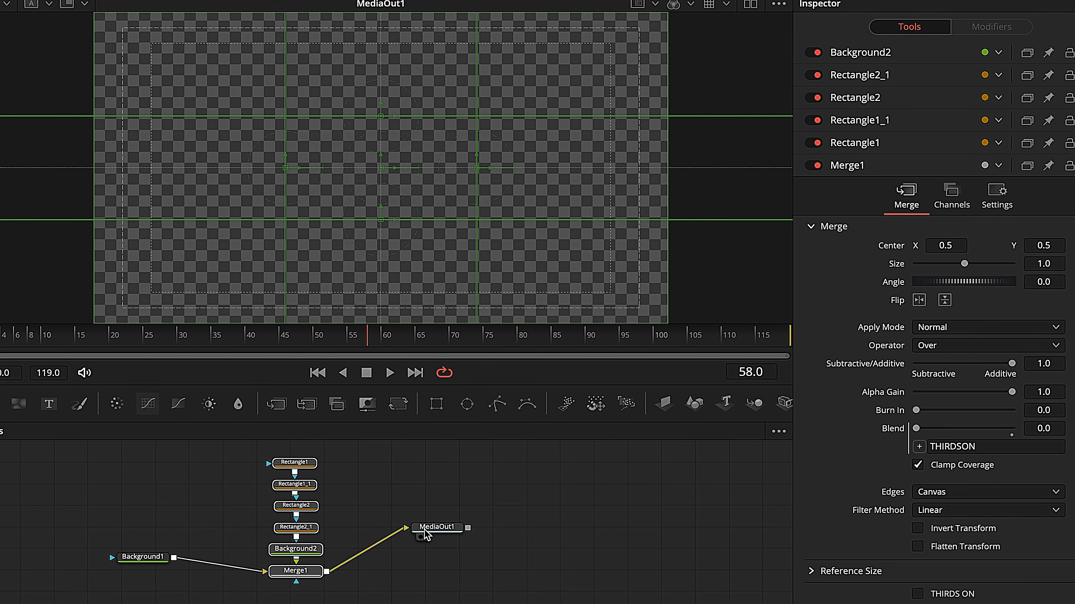
{"action": "right_click", "coordinate": [288, 571]}
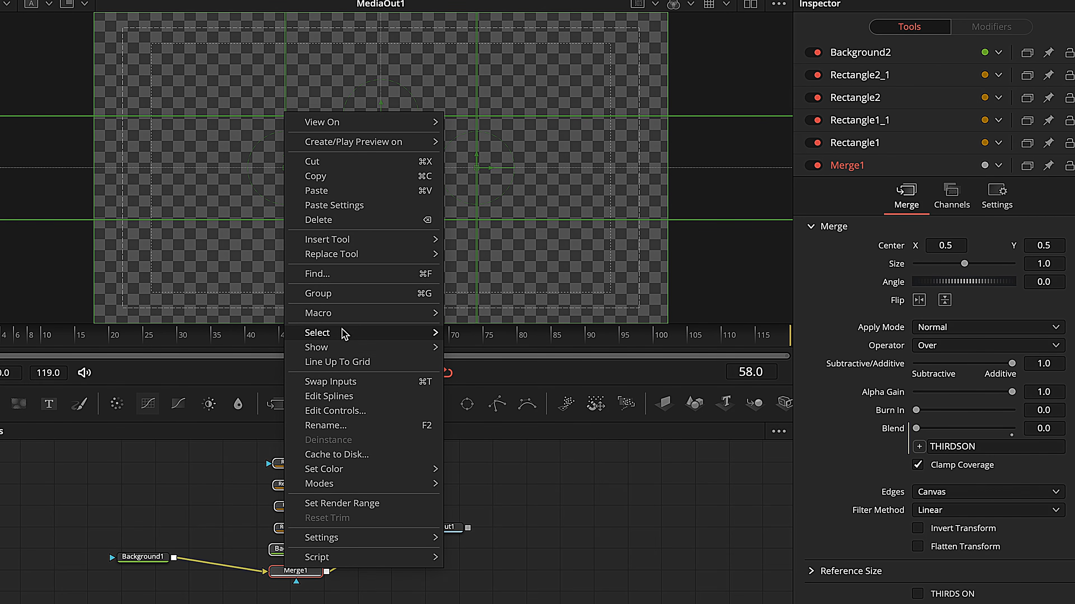
{"action": "mouse_move", "coordinate": [377, 315]}
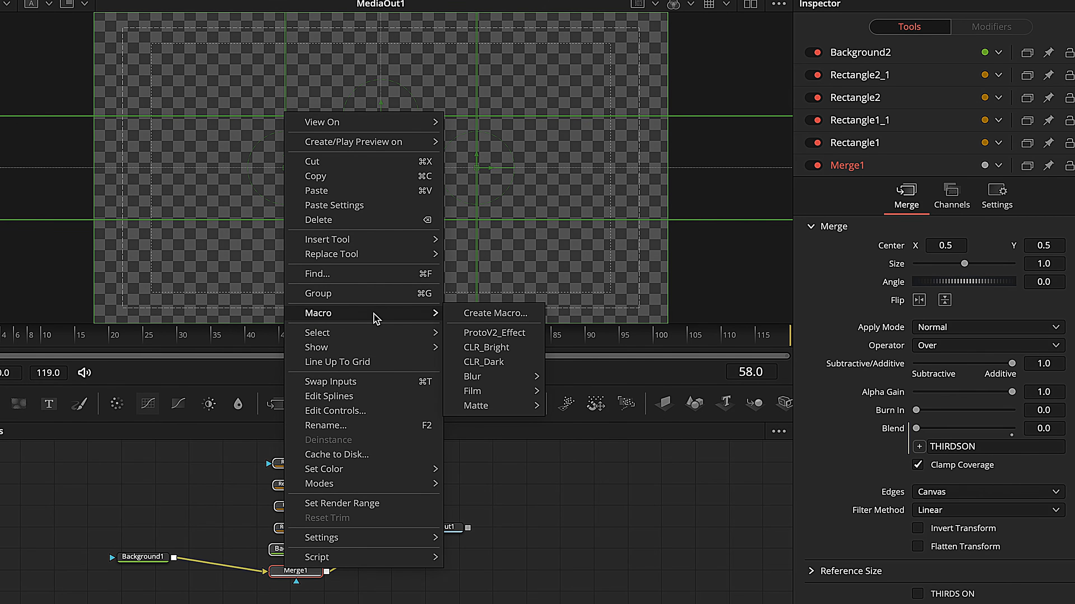
{"action": "left_click", "coordinate": [477, 315]}
{"action": "double_click", "coordinate": [384, 30]}
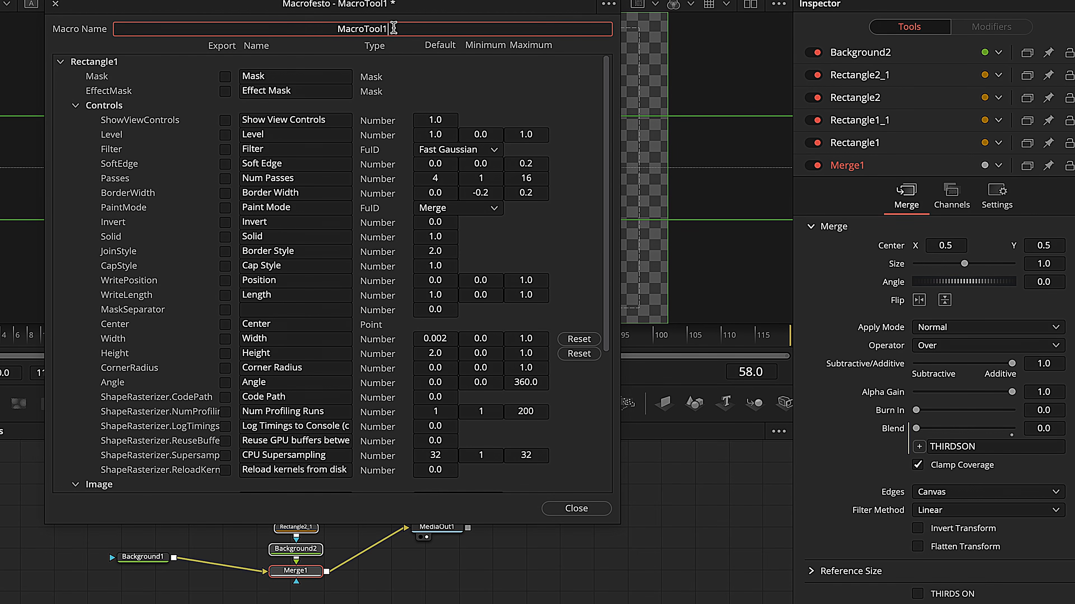
{"action": "type", "text": "THIRDS"}
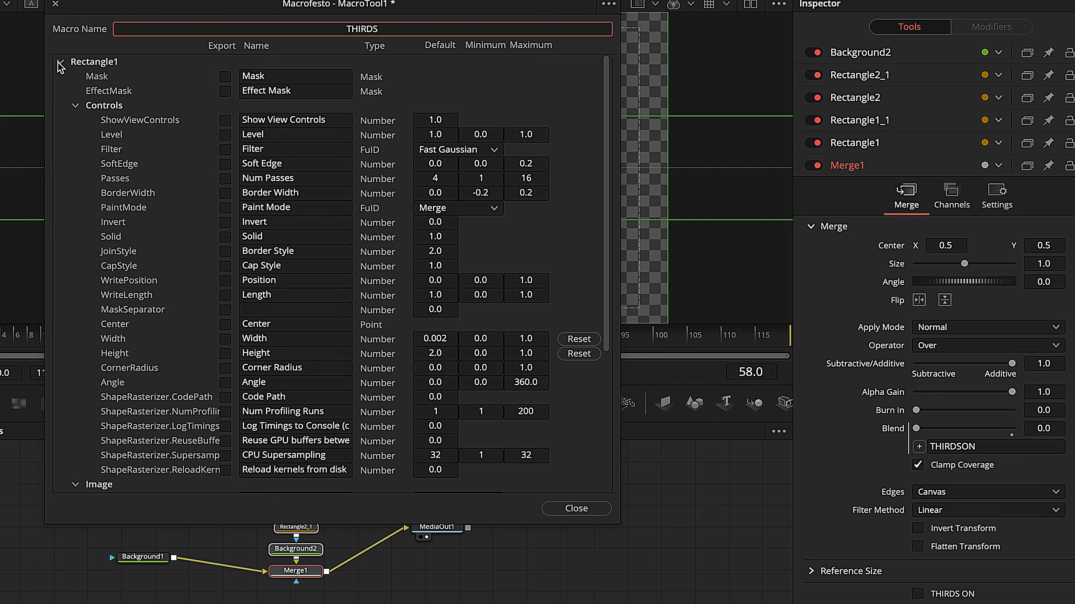
Step: Export Background2's TopLeftRed, TopLeftGreen, TopLeftBlue and TopLeftAlpha color controls in the macro
{"action": "left_click", "coordinate": [60, 62]}
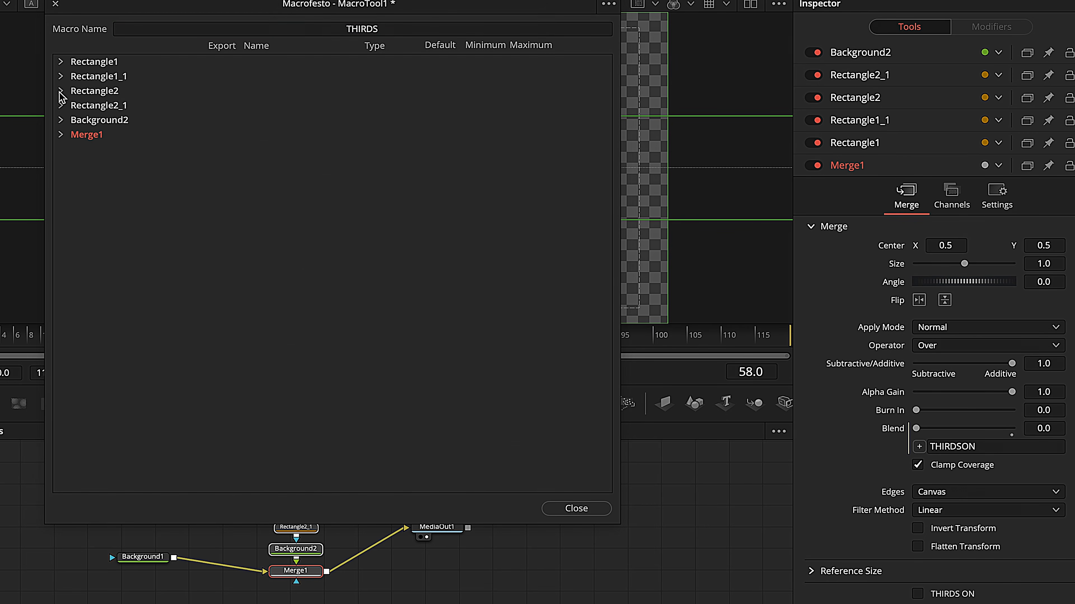
{"action": "left_click", "coordinate": [61, 120]}
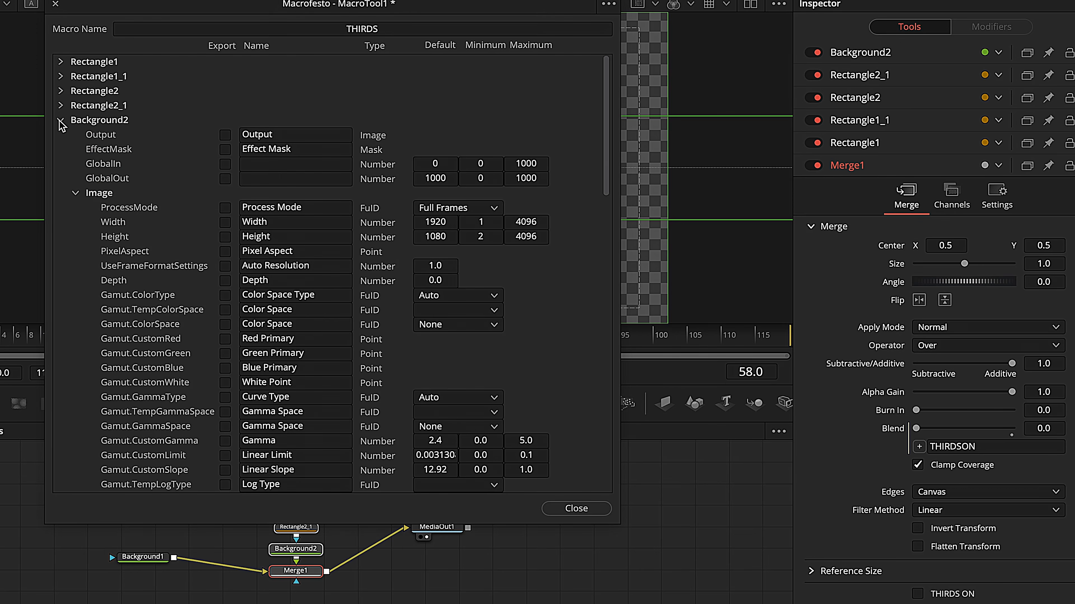
{"action": "left_click", "coordinate": [75, 193]}
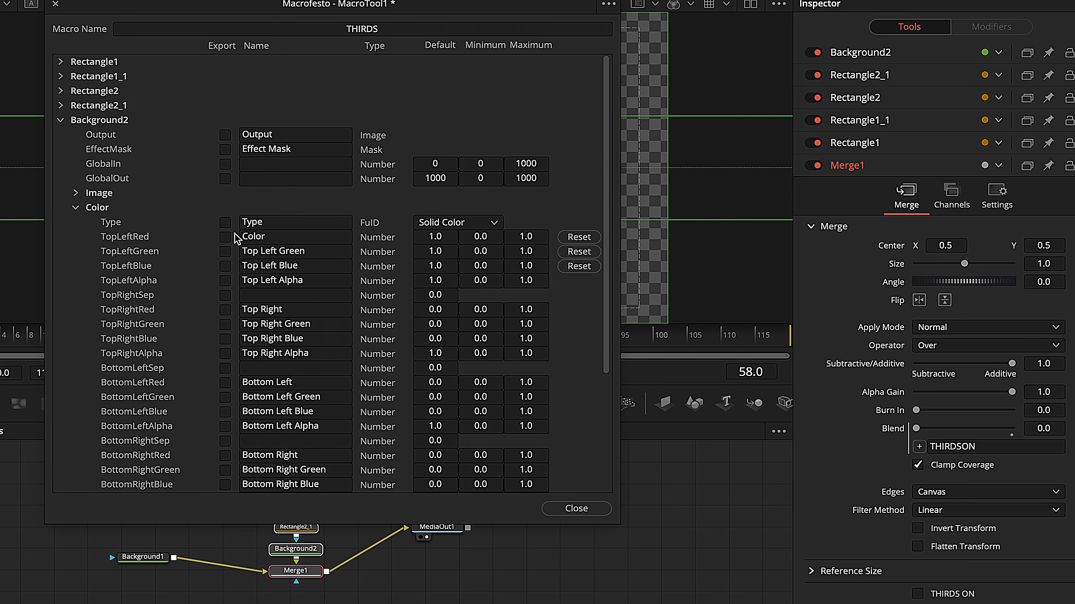
{"action": "left_click", "coordinate": [142, 237]}
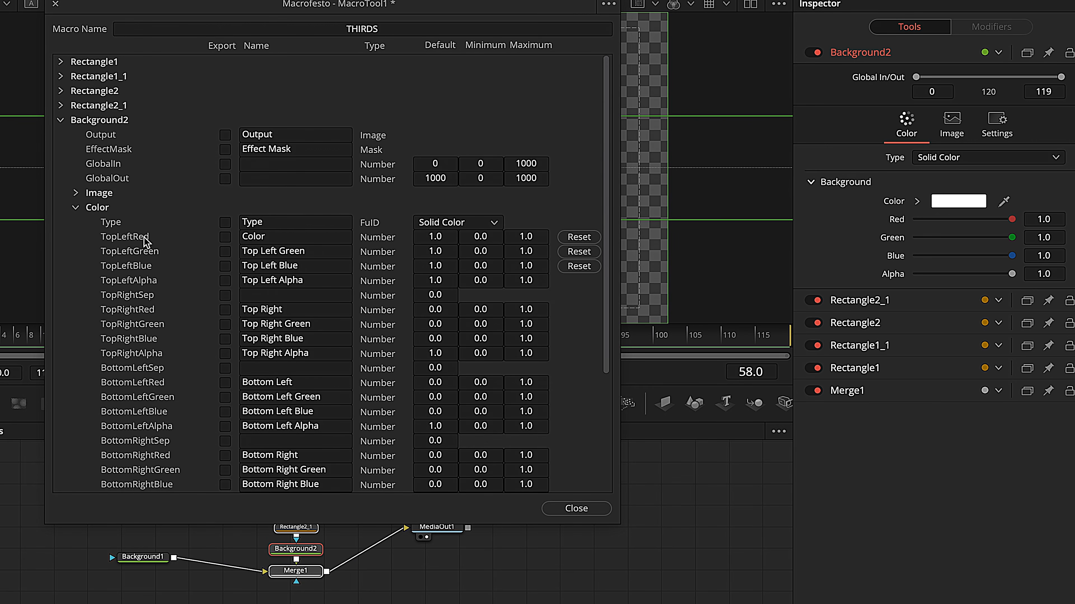
{"action": "left_click", "coordinate": [225, 238]}
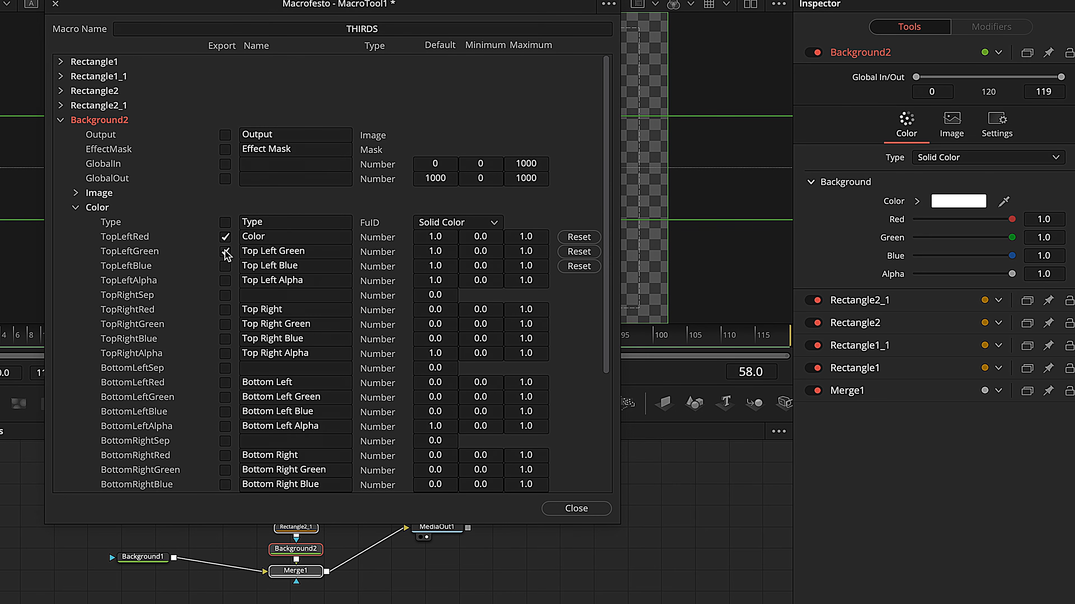
{"action": "left_click", "coordinate": [225, 266]}
{"action": "scroll", "coordinate": [225, 297], "scroll_direction": "down", "scroll_amount": 5}
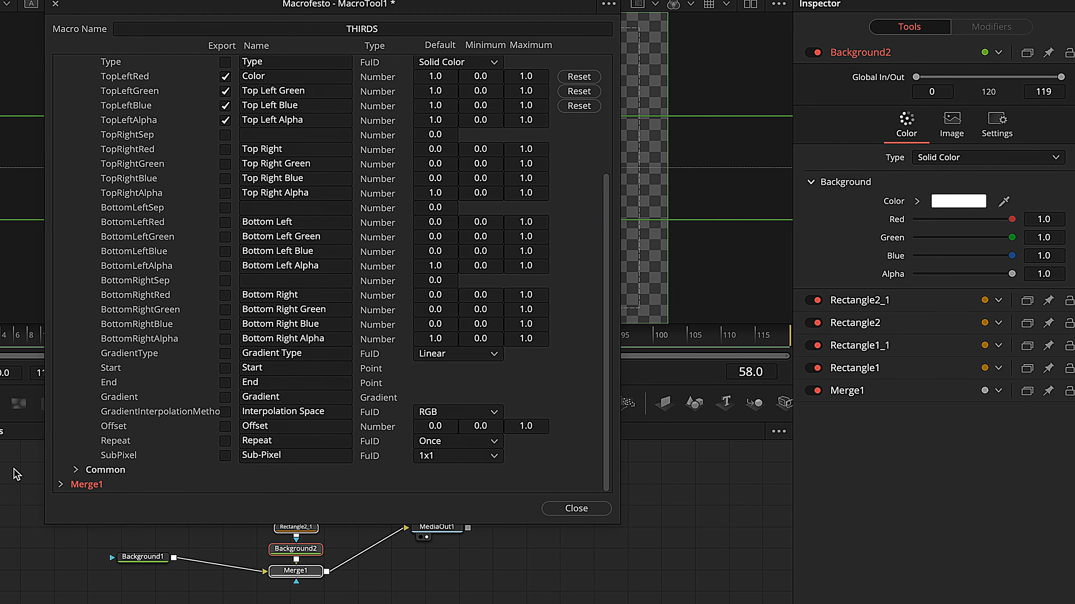
Step: Export Merge1's THIRDSON control in the macro so the checkbox is published
{"action": "left_click", "coordinate": [62, 486]}
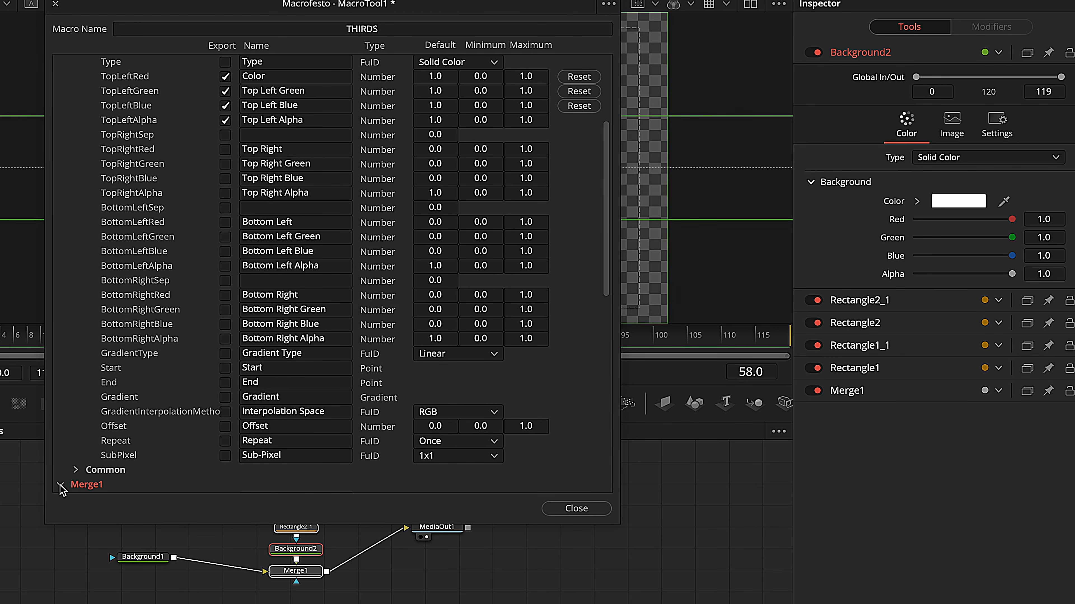
{"action": "scroll", "coordinate": [197, 367], "scroll_direction": "down", "scroll_amount": 10}
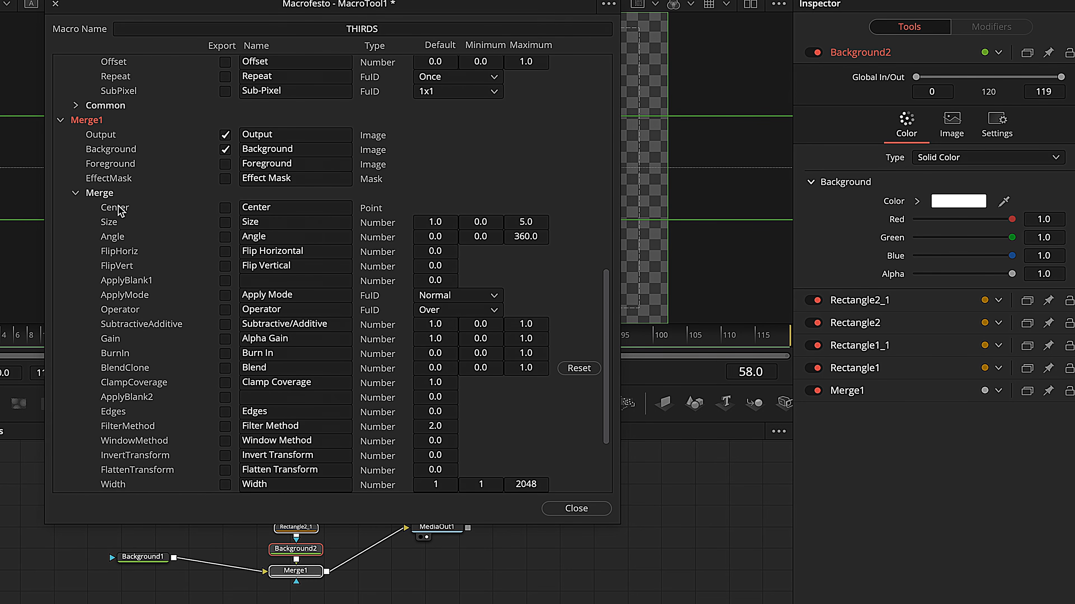
{"action": "scroll", "coordinate": [144, 218], "scroll_direction": "down", "scroll_amount": 5}
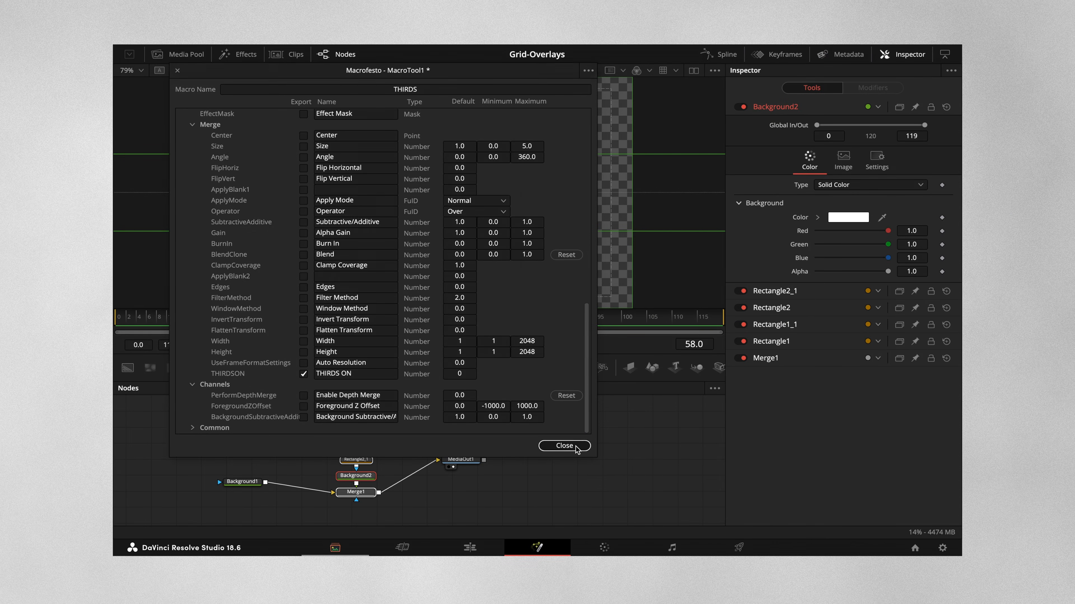
Step: Close the macro editor and save the macro as THIRDS in Macro Tools (*.setting) format on the Desktop
{"action": "left_click", "coordinate": [576, 508]}
{"action": "left_click", "coordinate": [482, 267]}
{"action": "left_click", "coordinate": [354, 164]}
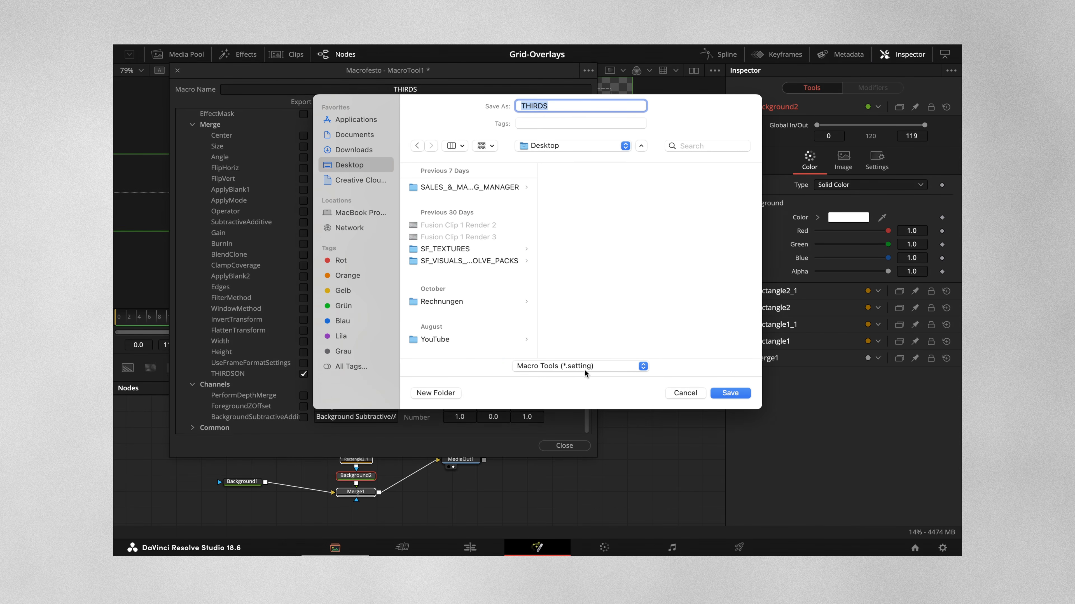
{"action": "left_click", "coordinate": [730, 393]}
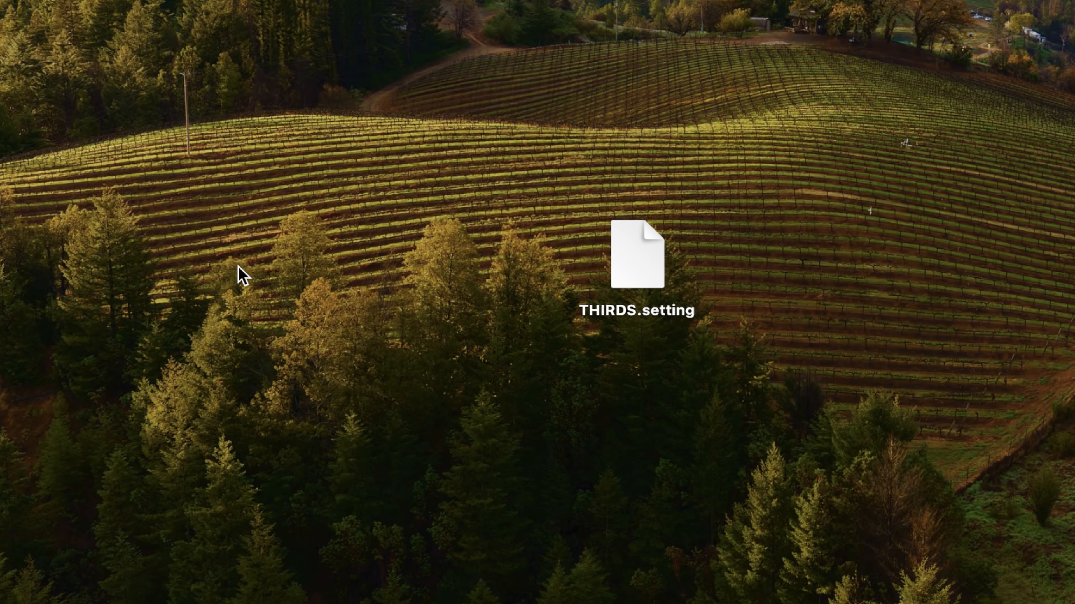
Step: Switch to the macOS desktop and create a new folder named Edit beside THIRDS.setting
{"action": "right_click", "coordinate": [235, 280]}
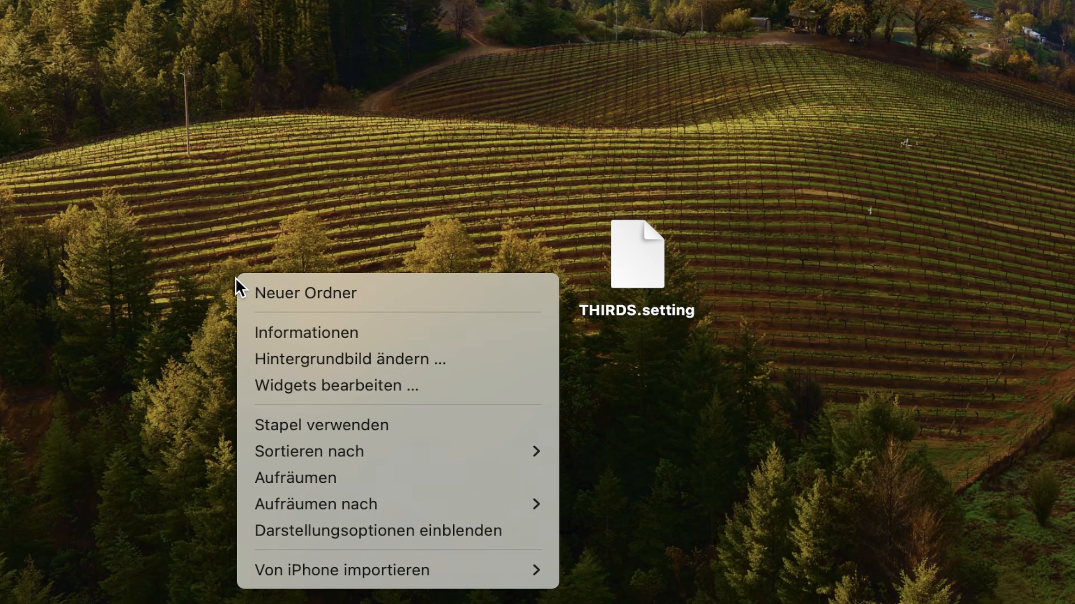
{"action": "left_click", "coordinate": [290, 294]}
{"action": "left_click_drag", "start_coordinate": [211, 257], "coordinate": [353, 250]}
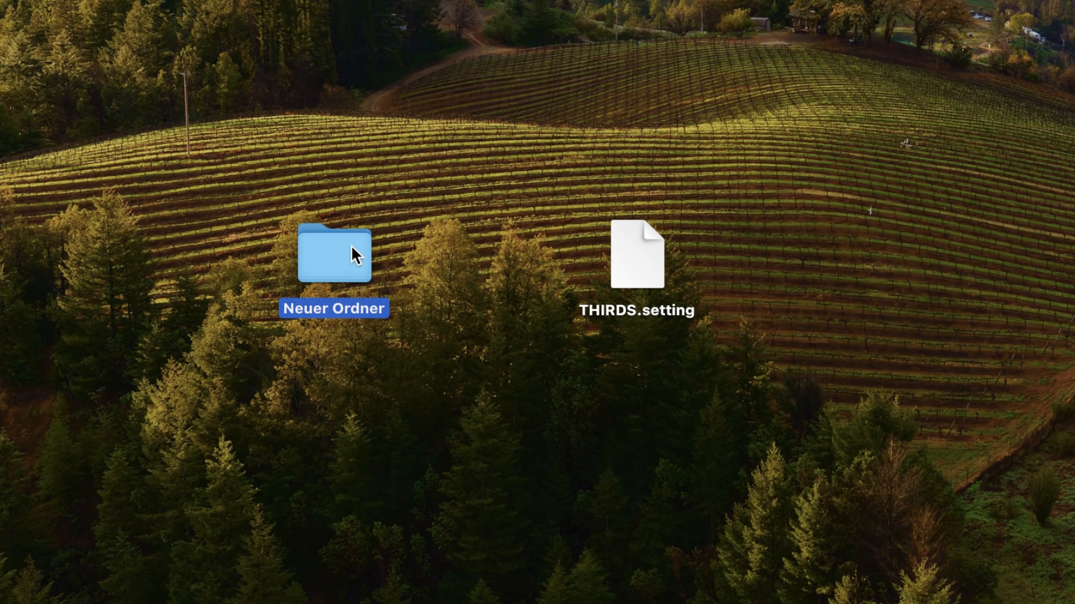
{"action": "right_click", "coordinate": [353, 250]}
{"action": "left_click", "coordinate": [389, 274]}
{"action": "type", "text": "Edit"}
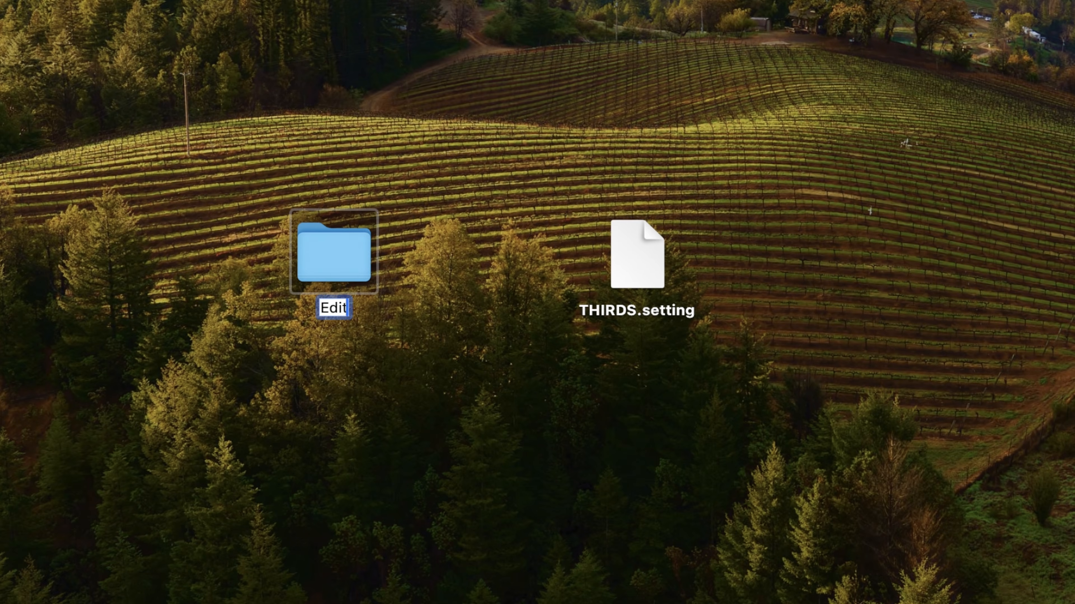
{"action": "key", "text": "Return"}
Step: Create a folder named Effects inside the Edit folder and open it
{"action": "double_click", "coordinate": [335, 283]}
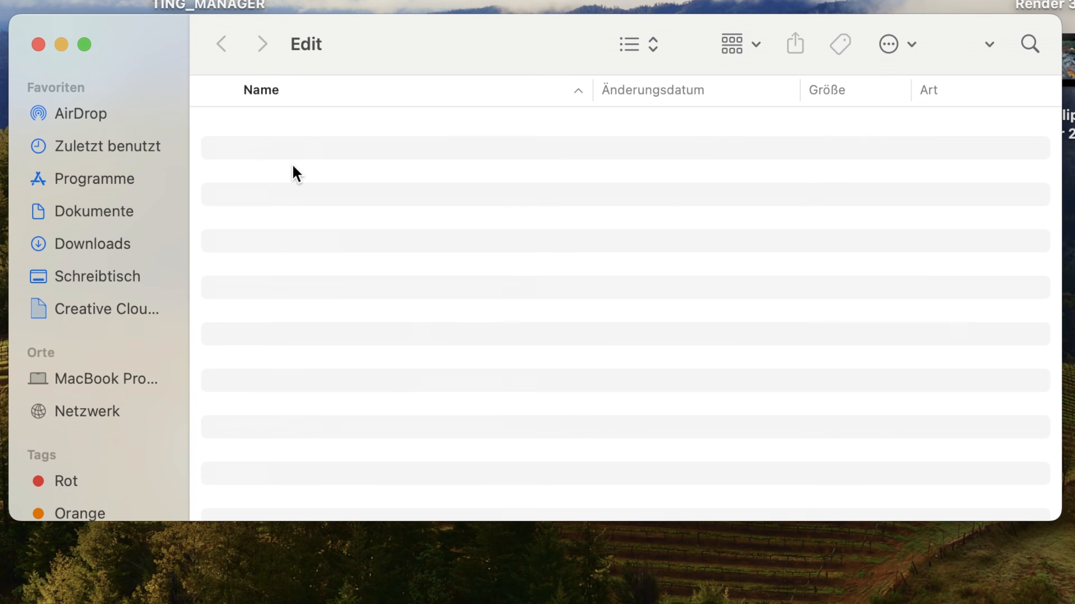
{"action": "key", "text": "super+shift+n"}
{"action": "type", "text": "Effects"}
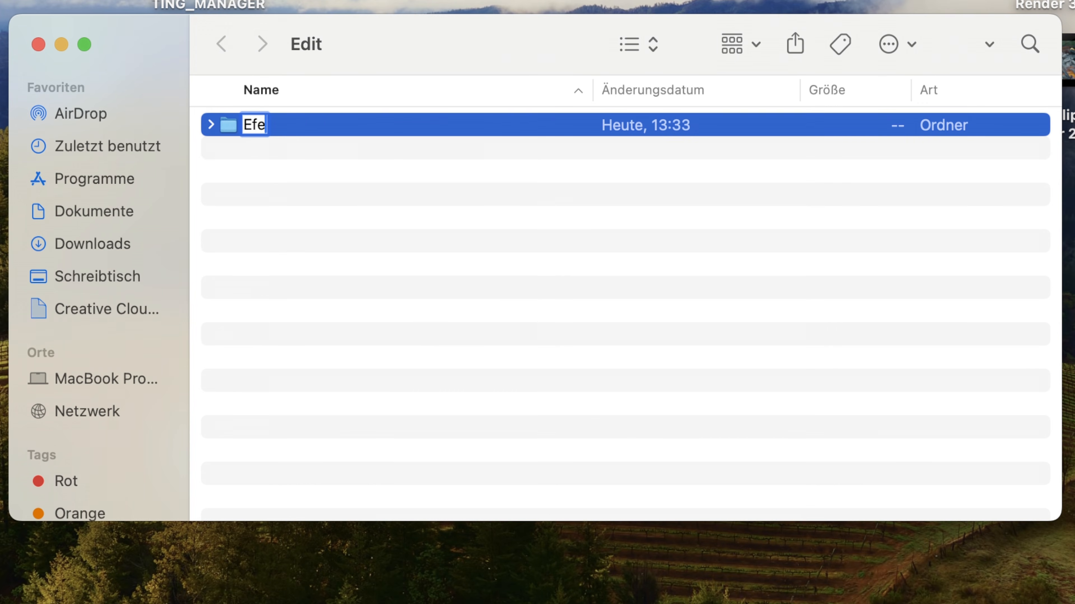
{"action": "key", "text": "Return"}
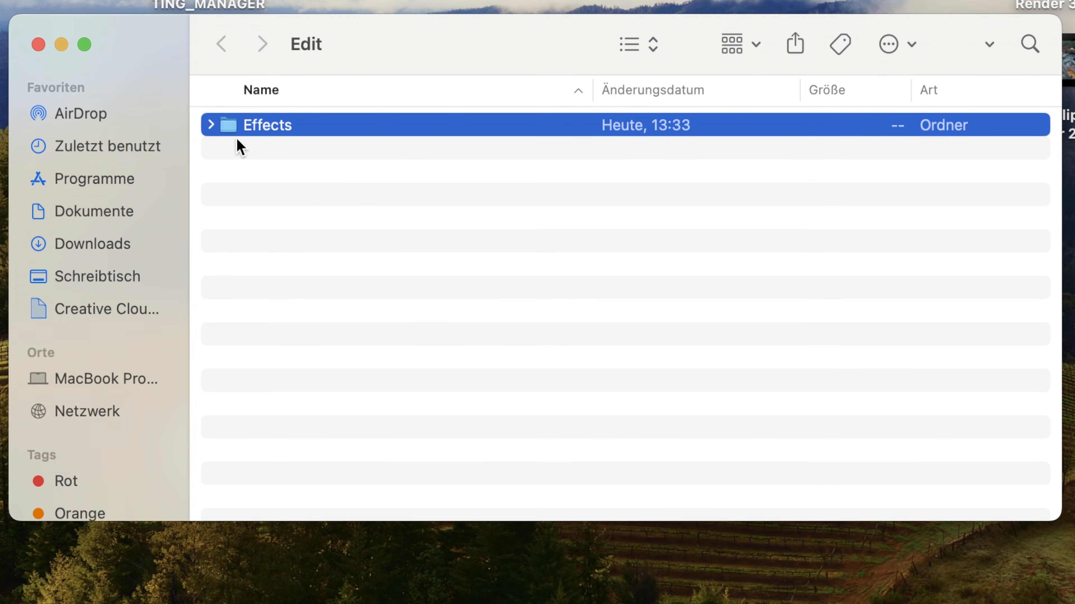
{"action": "double_click", "coordinate": [226, 131]}
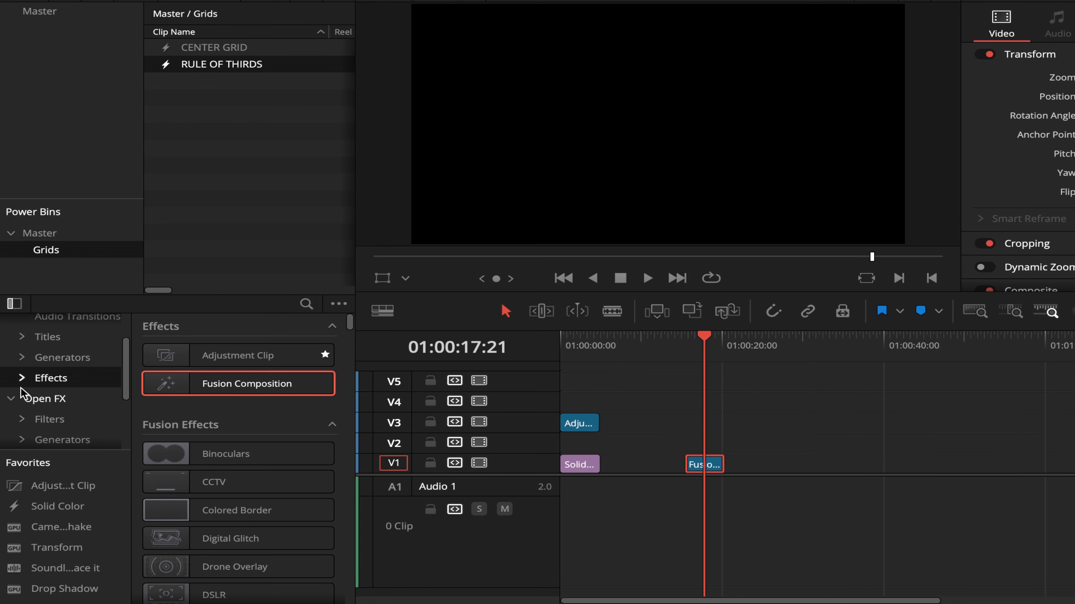
Step: Switch to DaVinci Resolve and examine the custom subfolders under the Effects category in the effects library
{"action": "left_click", "coordinate": [22, 379]}
{"action": "scroll", "coordinate": [24, 425], "scroll_direction": "down", "scroll_amount": 5}
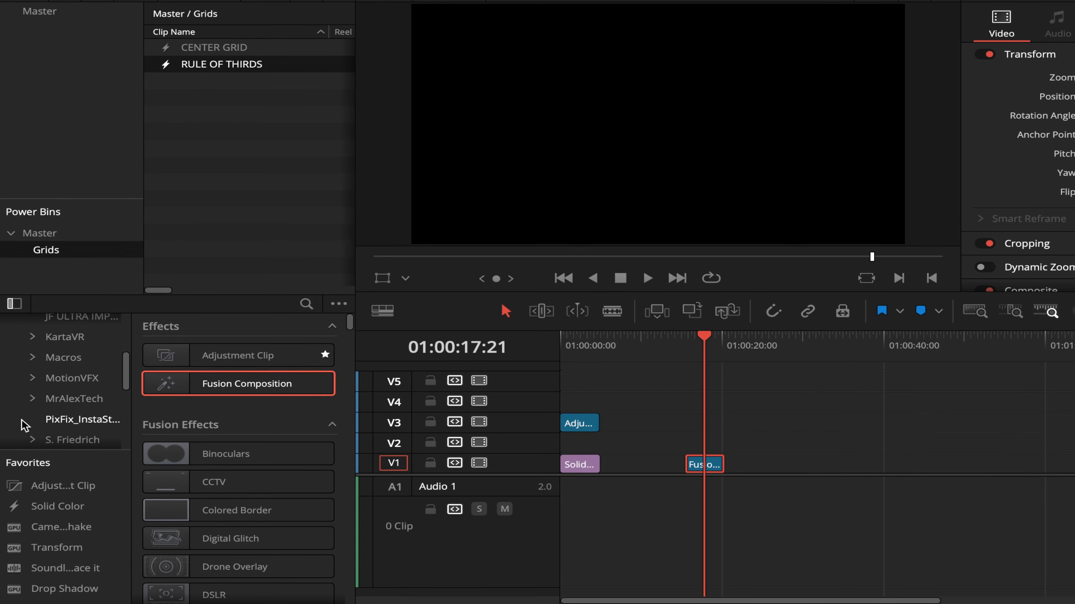
{"action": "scroll", "coordinate": [21, 420], "scroll_direction": "down", "scroll_amount": 1}
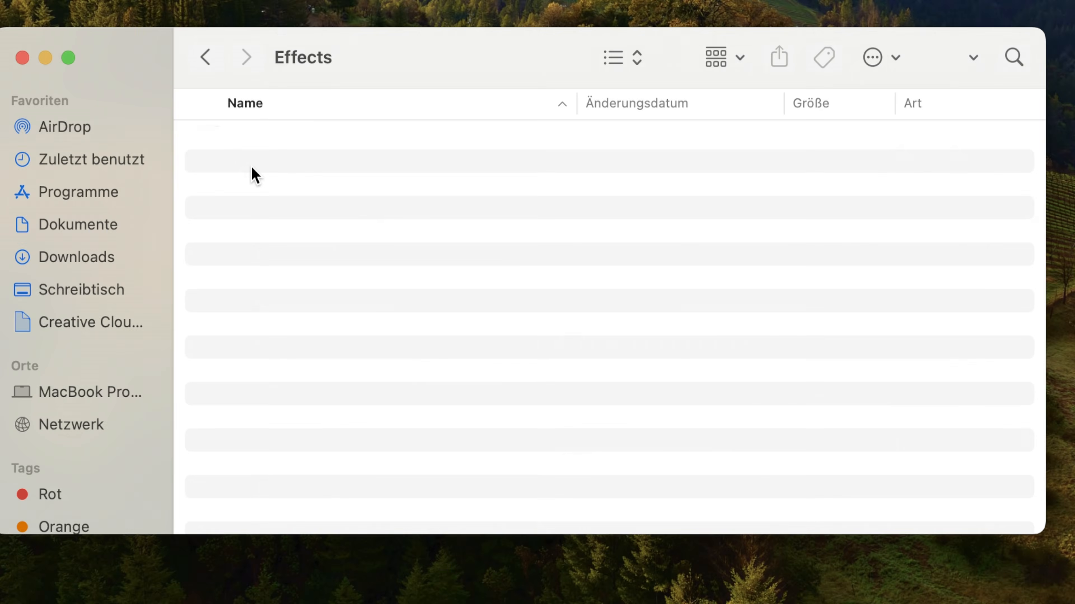
Step: Switch to Finder, create a folder named YOUR NAME inside Effects and move THIRDS.setting into it
{"action": "key", "text": "super+shift+n"}
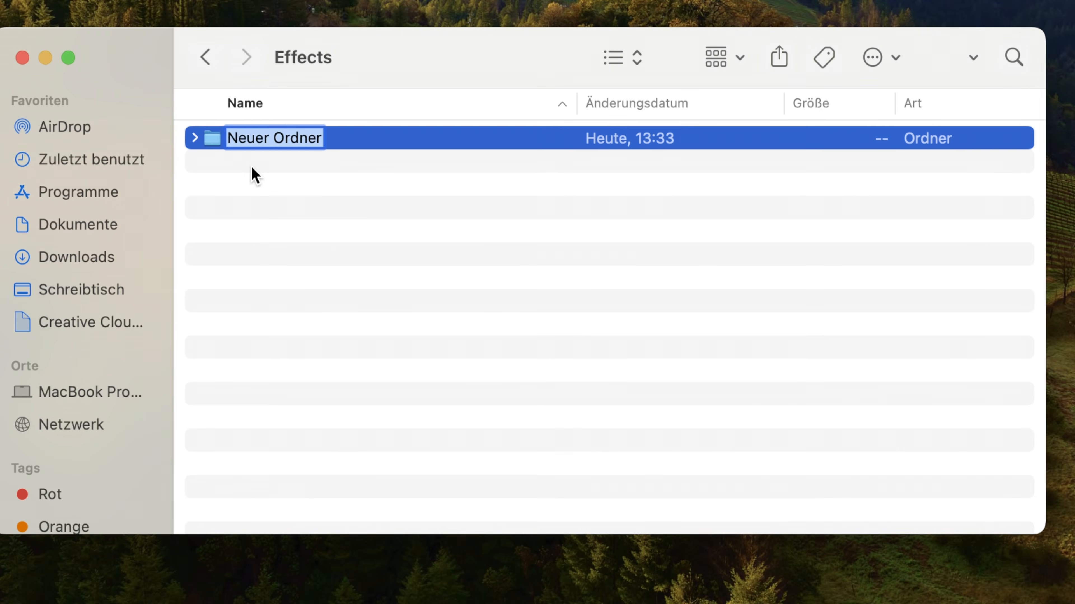
{"action": "type", "text": "YOUR NAME"}
{"action": "key", "text": "Return"}
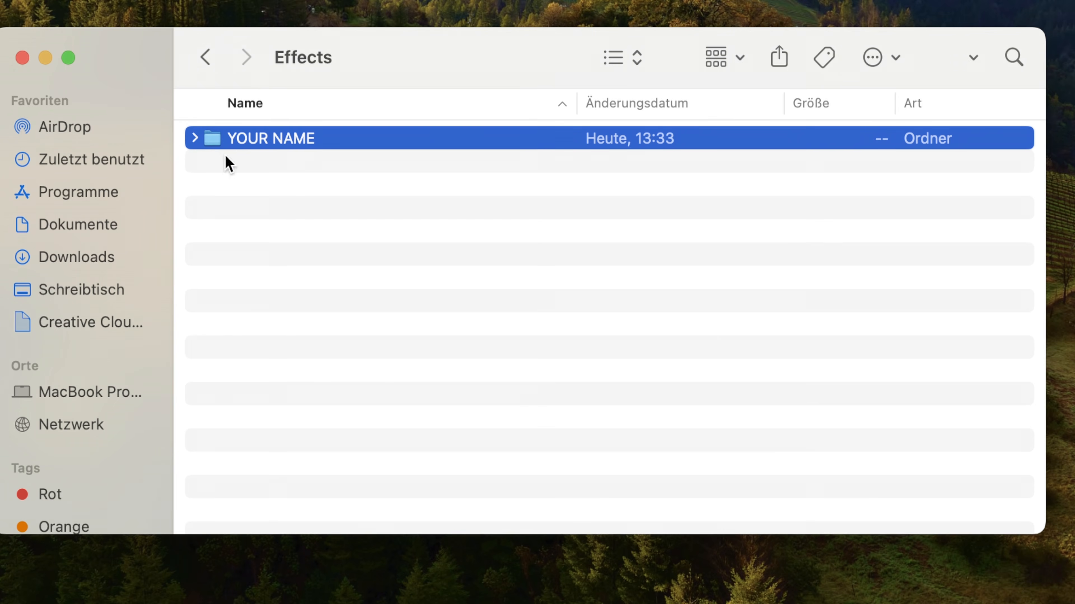
{"action": "double_click", "coordinate": [220, 143]}
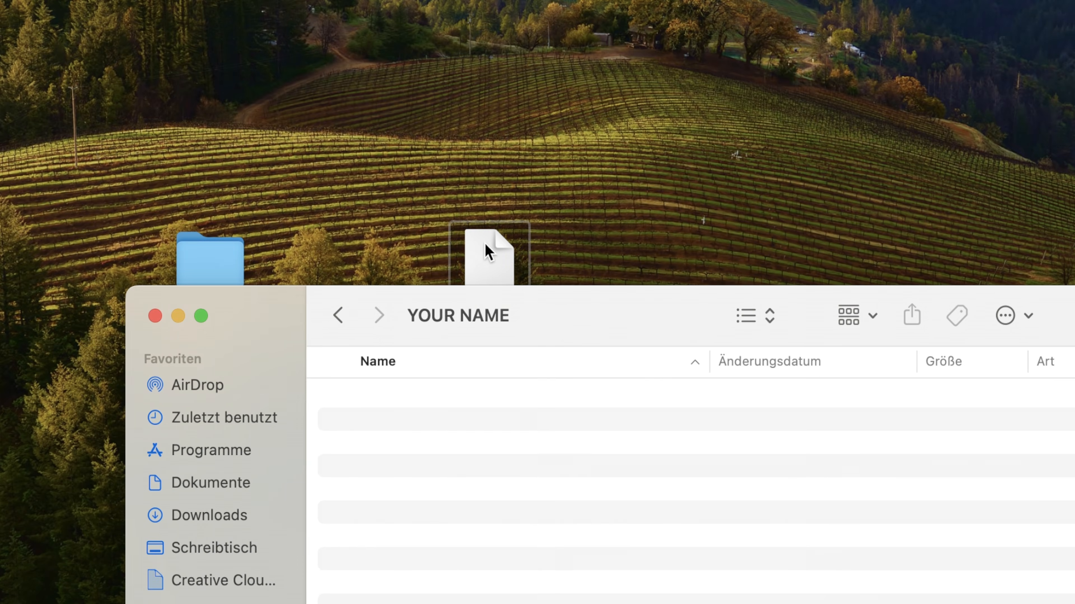
{"action": "left_click_drag", "start_coordinate": [487, 252], "coordinate": [391, 426]}
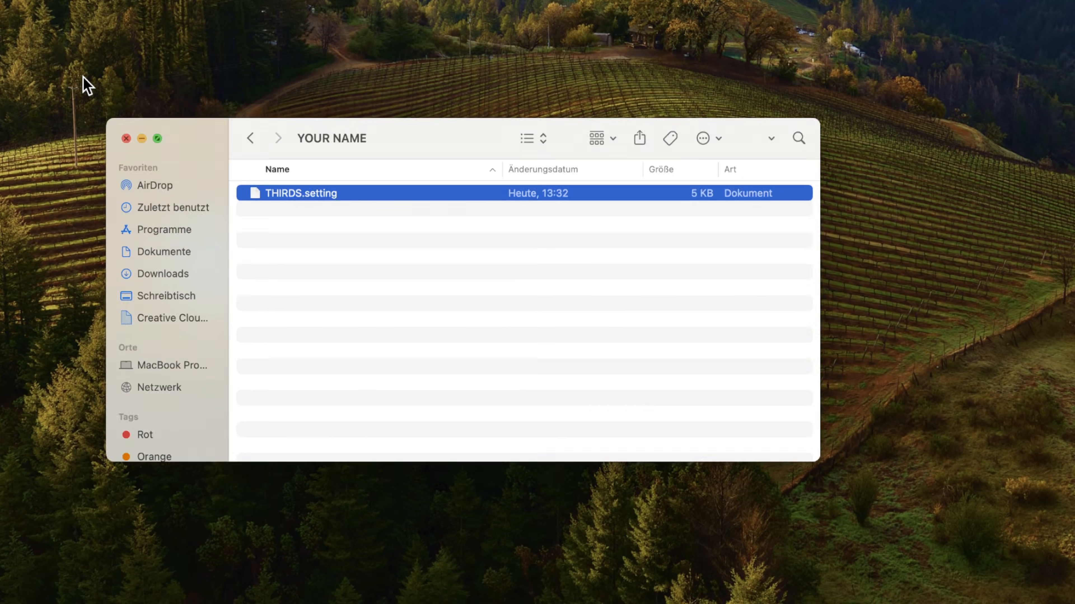
Step: Close the YOUR NAME folder window and compress the Edit folder on the desktop into a zip archive
{"action": "left_click", "coordinate": [87, 80]}
{"action": "left_click", "coordinate": [215, 279]}
{"action": "left_click_drag", "start_coordinate": [216, 279], "coordinate": [319, 180]}
{"action": "right_click", "coordinate": [347, 143]}
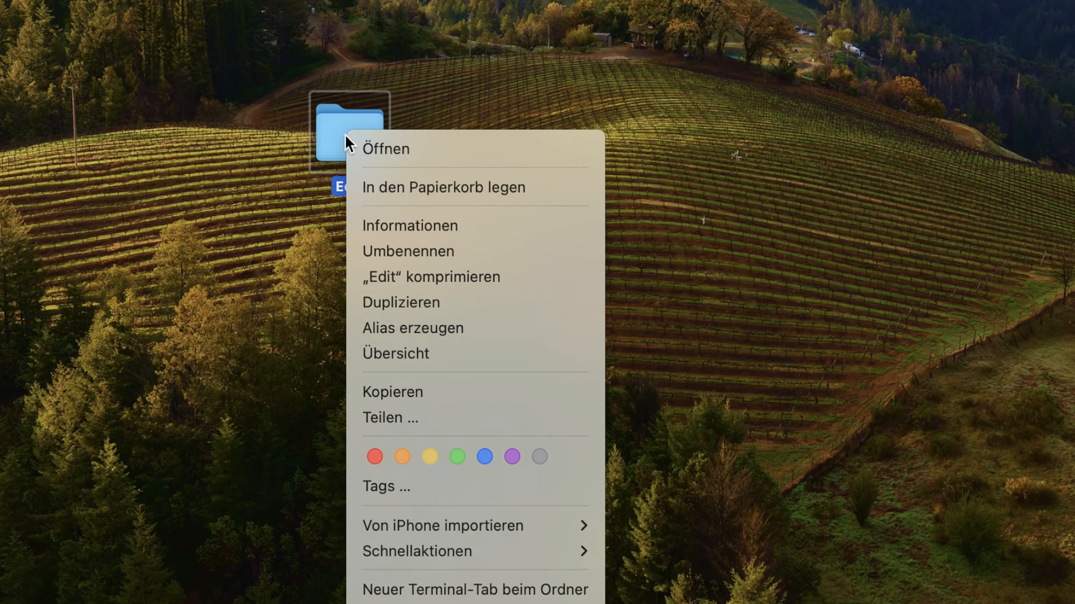
{"action": "left_click", "coordinate": [445, 276]}
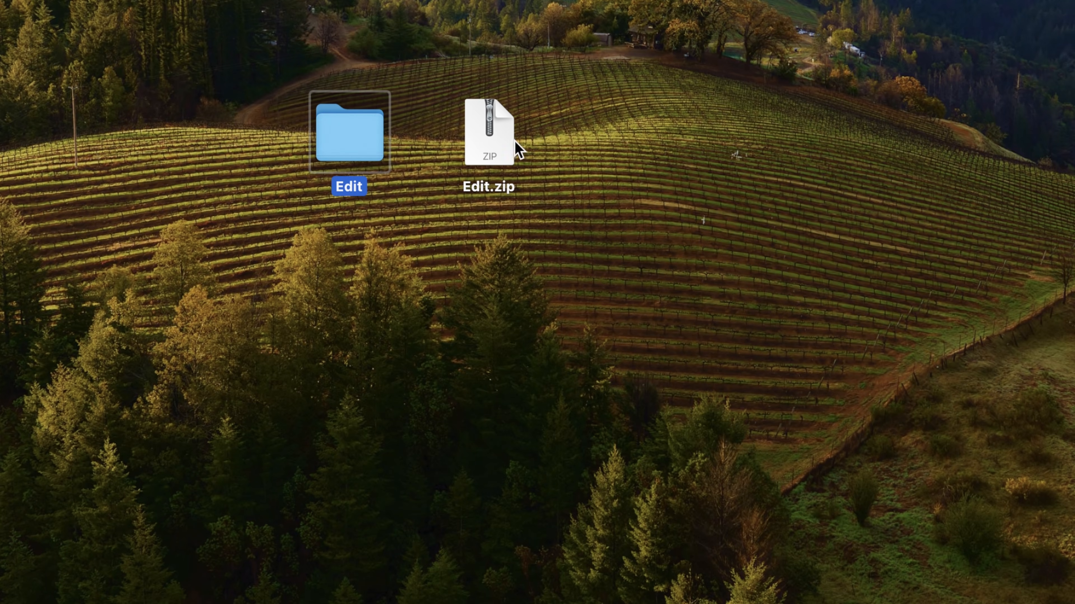
Step: Rename the Edit.zip archive to Whatever.drfx and accept the change of file extension
{"action": "right_click", "coordinate": [489, 138]}
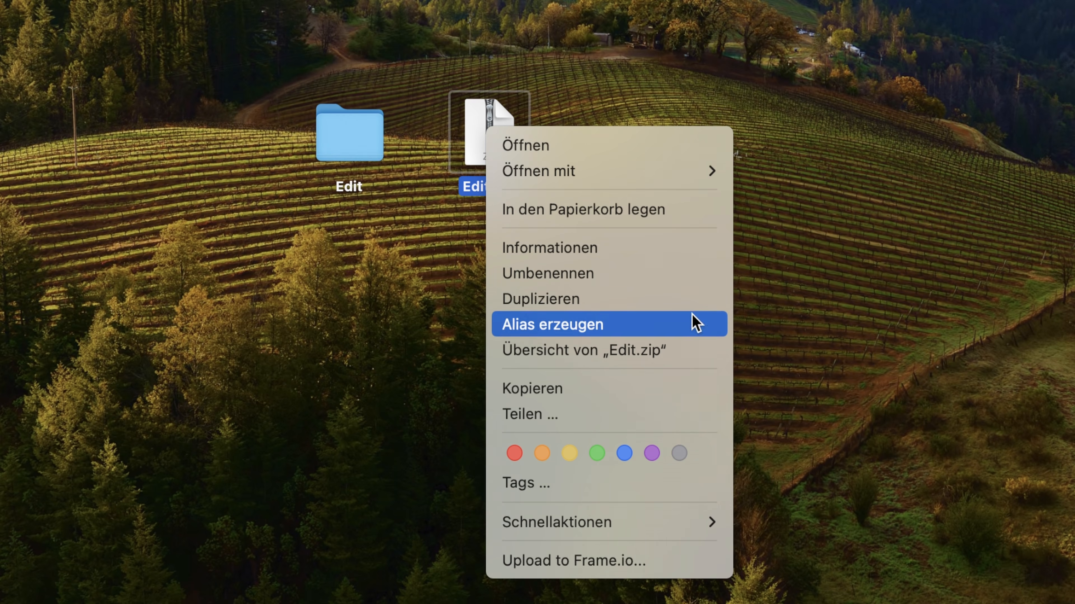
{"action": "left_click", "coordinate": [632, 276]}
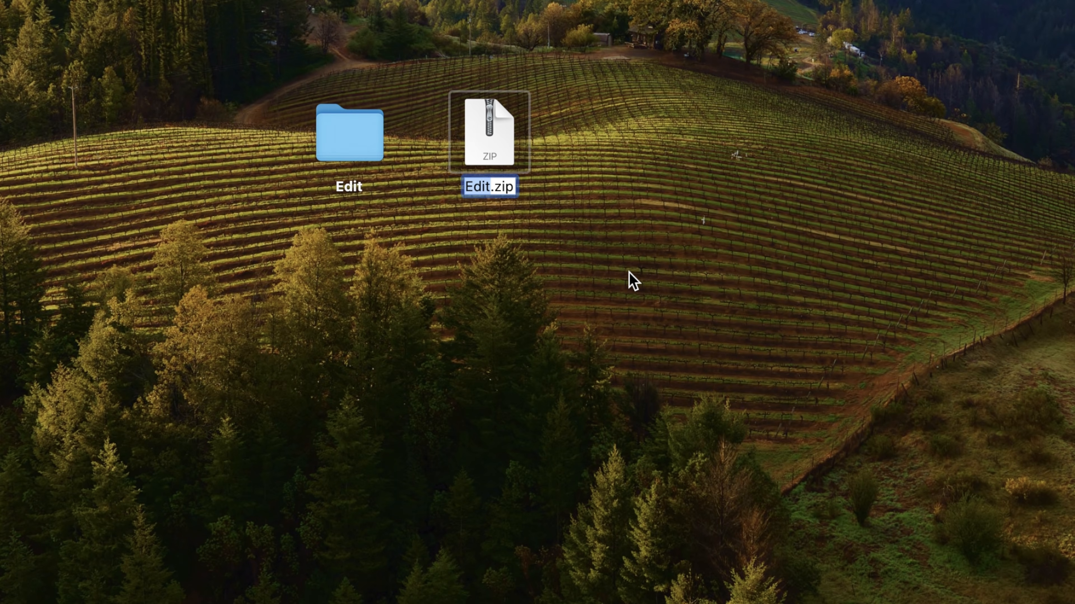
{"action": "type", "text": "W"}
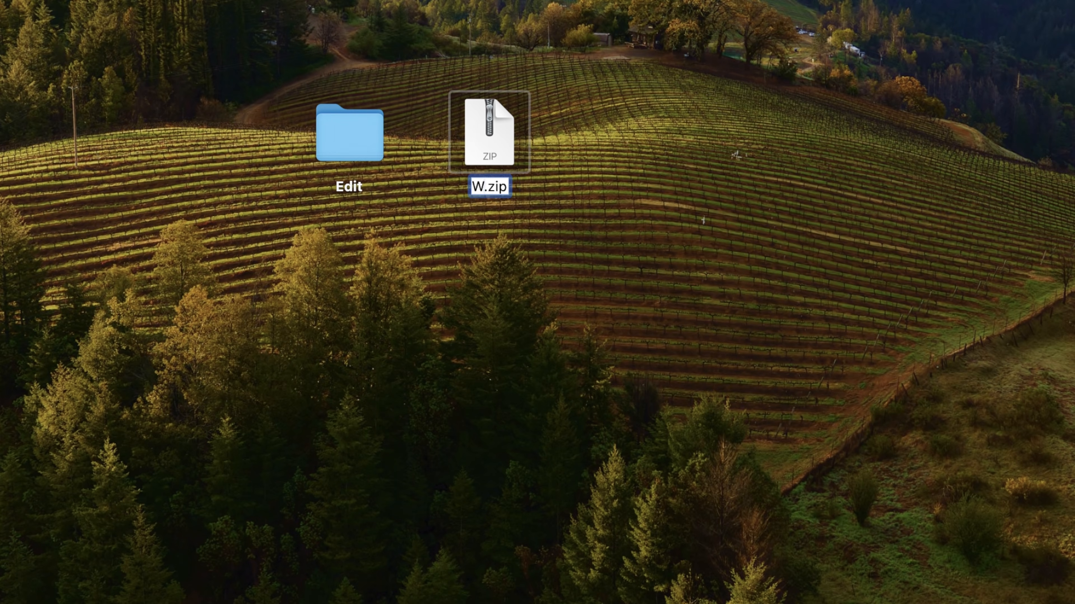
{"action": "type", "text": "hatever"}
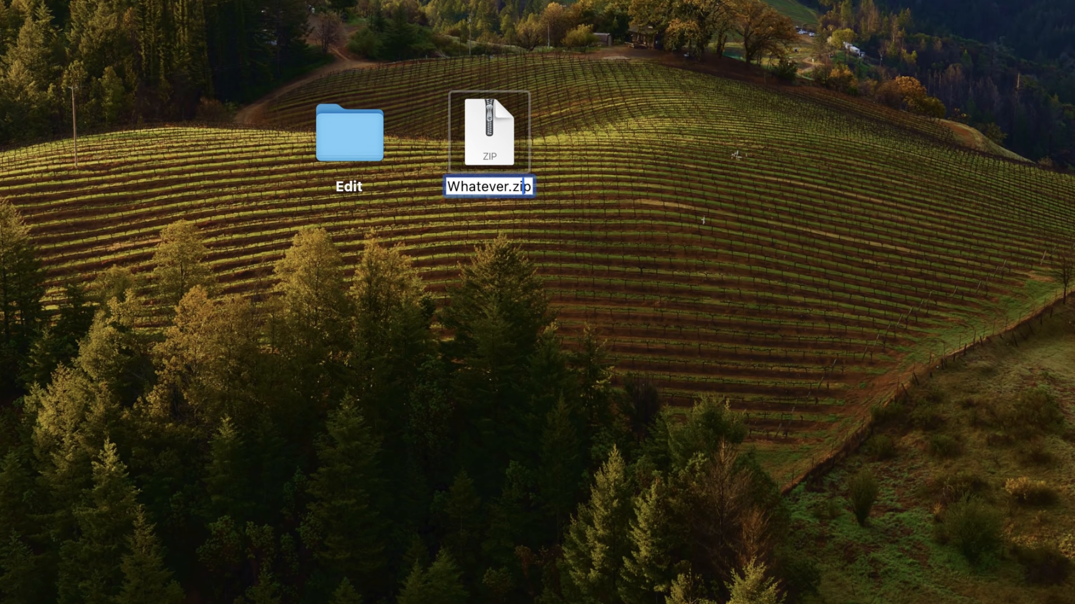
{"action": "key", "text": "BackSpace"}
{"action": "key", "text": "BackSpace"}
{"action": "key", "text": "BackSpace"}
{"action": "type", "text": "drfx"}
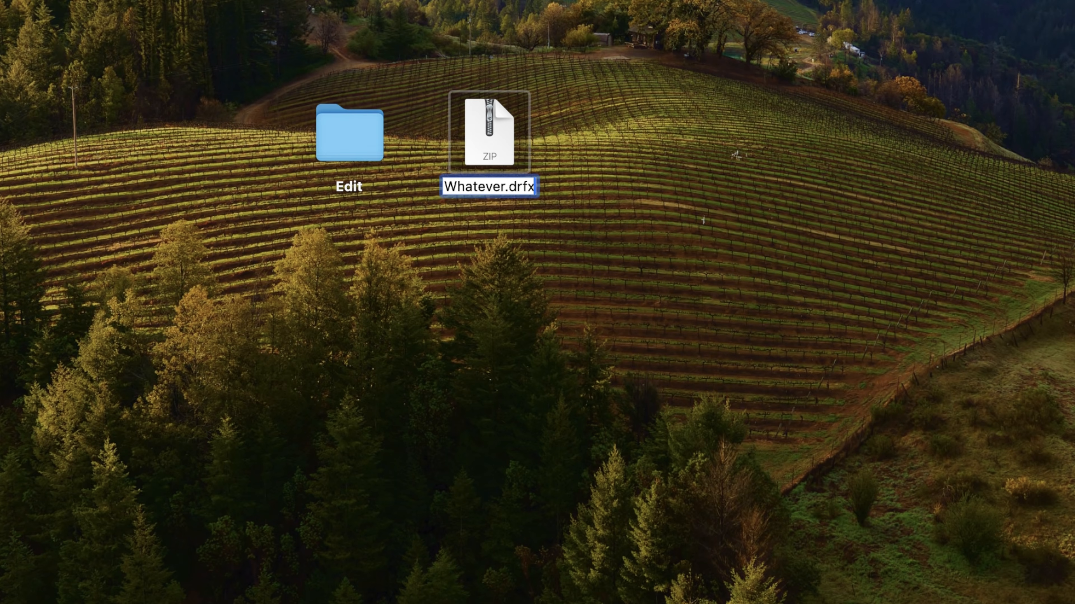
{"action": "key", "text": "Return"}
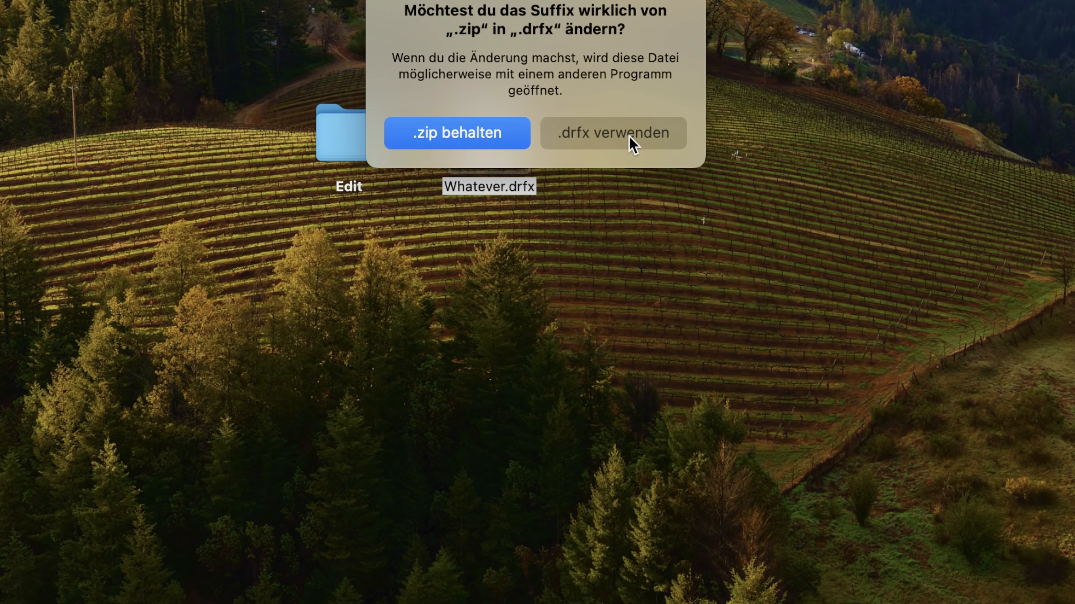
{"action": "left_click", "coordinate": [578, 138]}
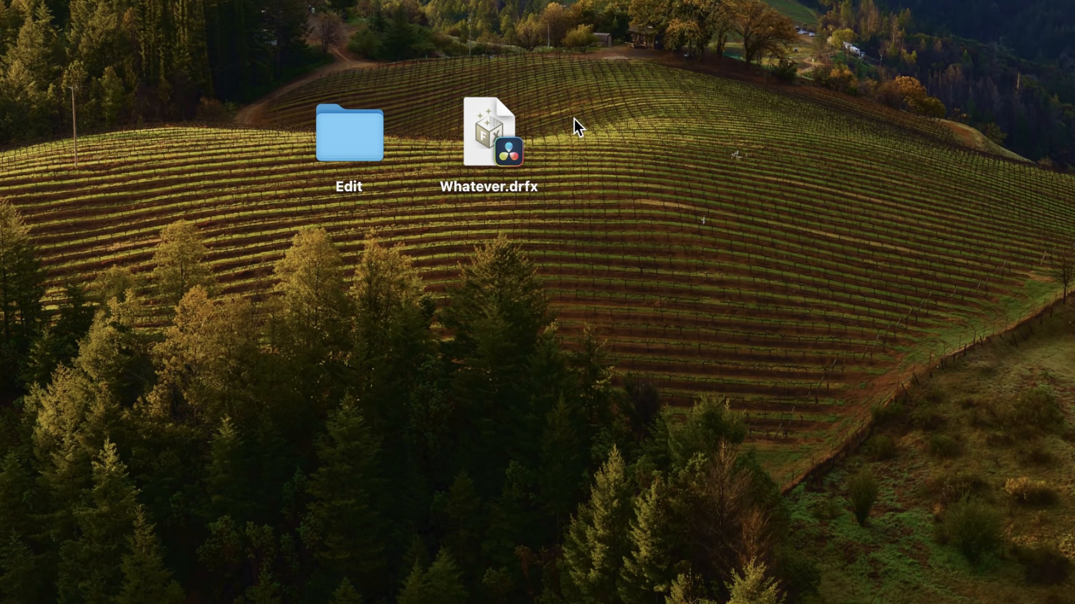
Step: Install the Whatever.drfx template bundle in DaVinci Resolve and open Untitled Project on the Edit page
{"action": "left_click", "coordinate": [493, 129]}
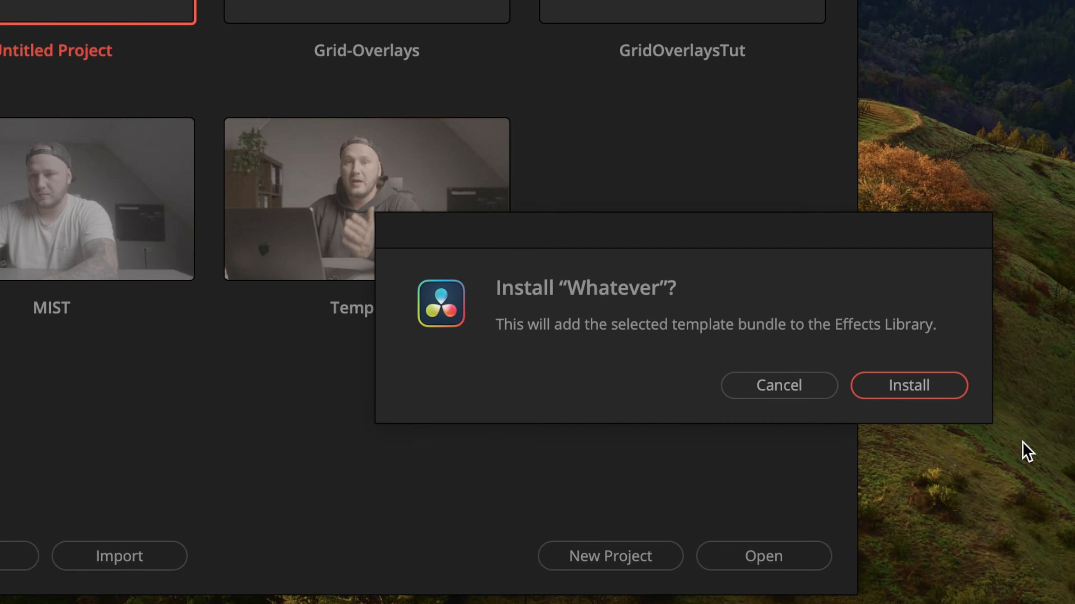
{"action": "left_click", "coordinate": [934, 392]}
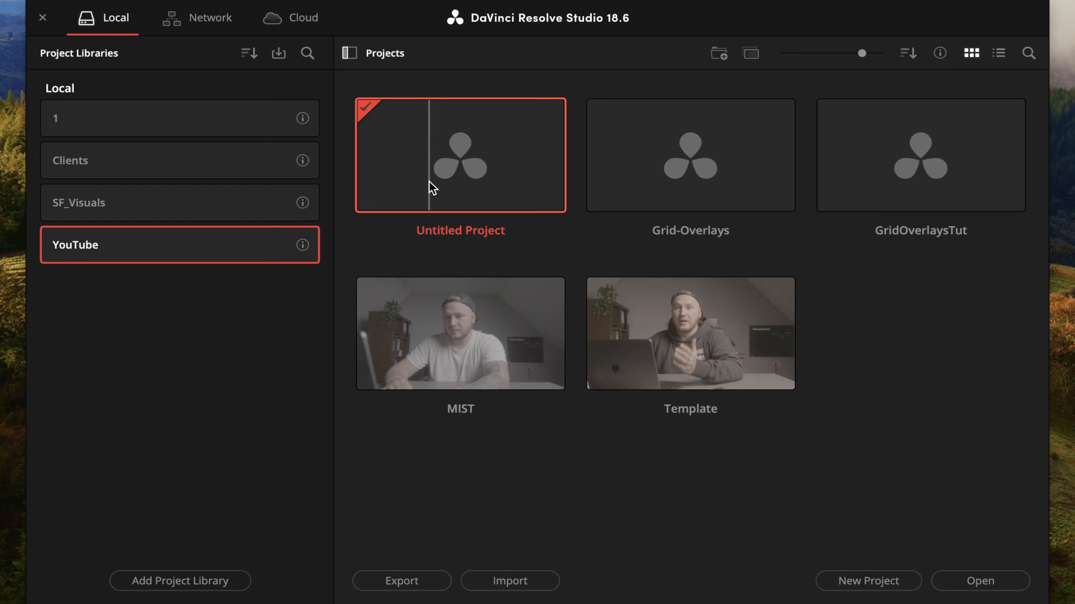
{"action": "double_click", "coordinate": [432, 186]}
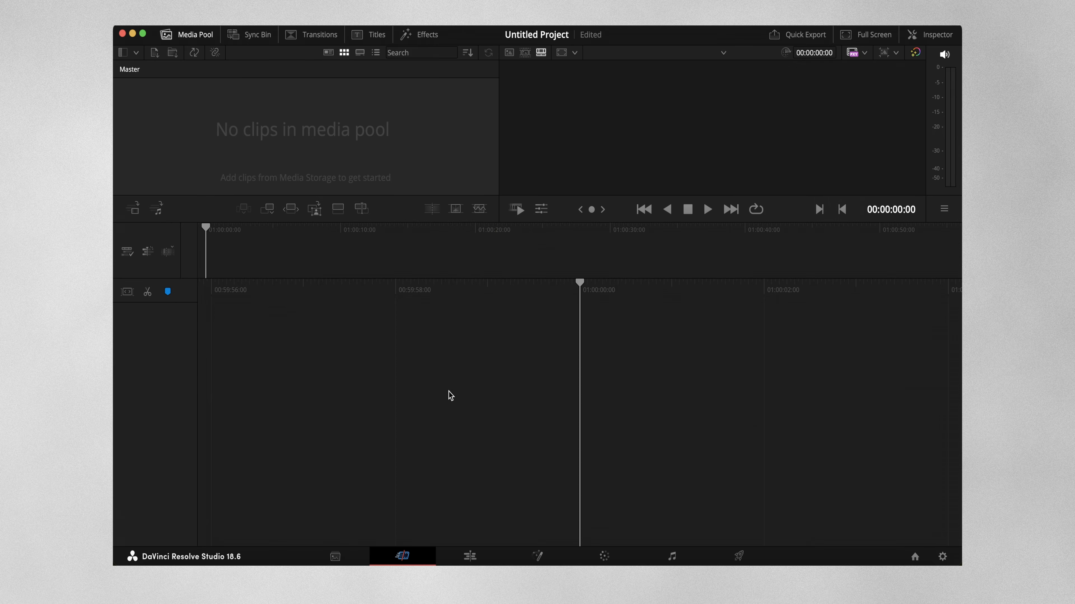
{"action": "left_click", "coordinate": [470, 557]}
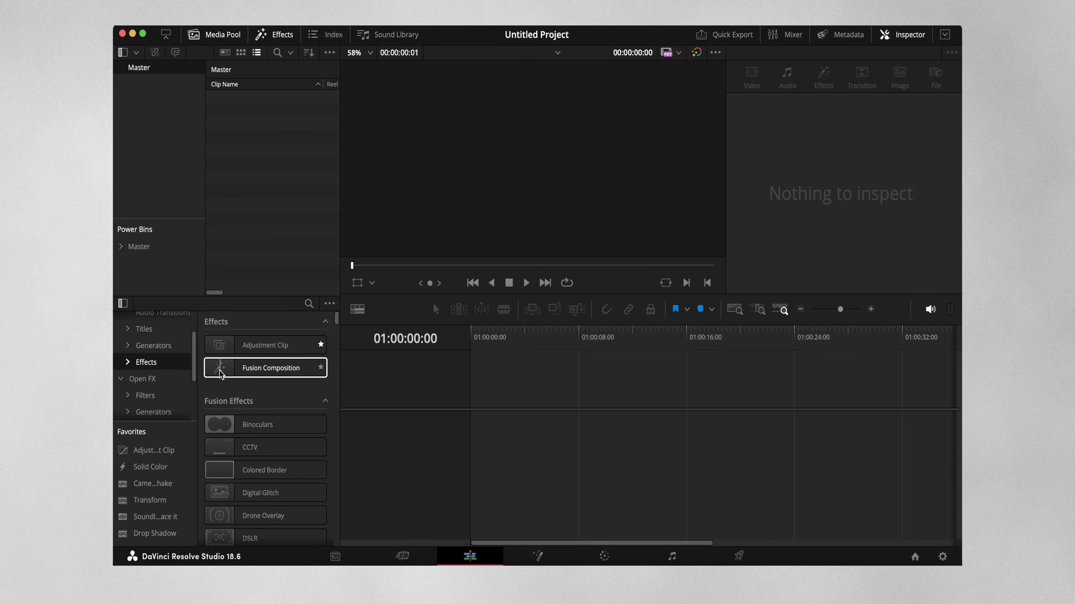
Step: Find the YOUR NAME subfolder under Effects in the effects library and select its THIRDS effect
{"action": "left_click", "coordinate": [128, 363]}
{"action": "scroll", "coordinate": [131, 367], "scroll_direction": "down", "scroll_amount": 1}
{"action": "scroll", "coordinate": [131, 367], "scroll_direction": "down", "scroll_amount": 5}
{"action": "left_click", "coordinate": [162, 395]}
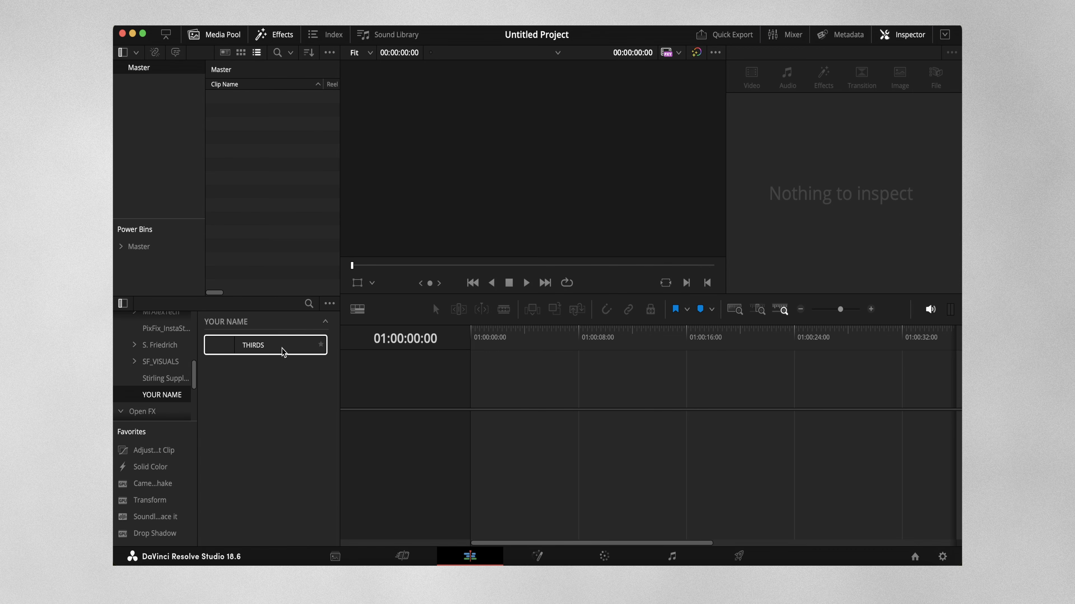
{"action": "left_click_drag", "start_coordinate": [253, 343], "coordinate": [313, 354]}
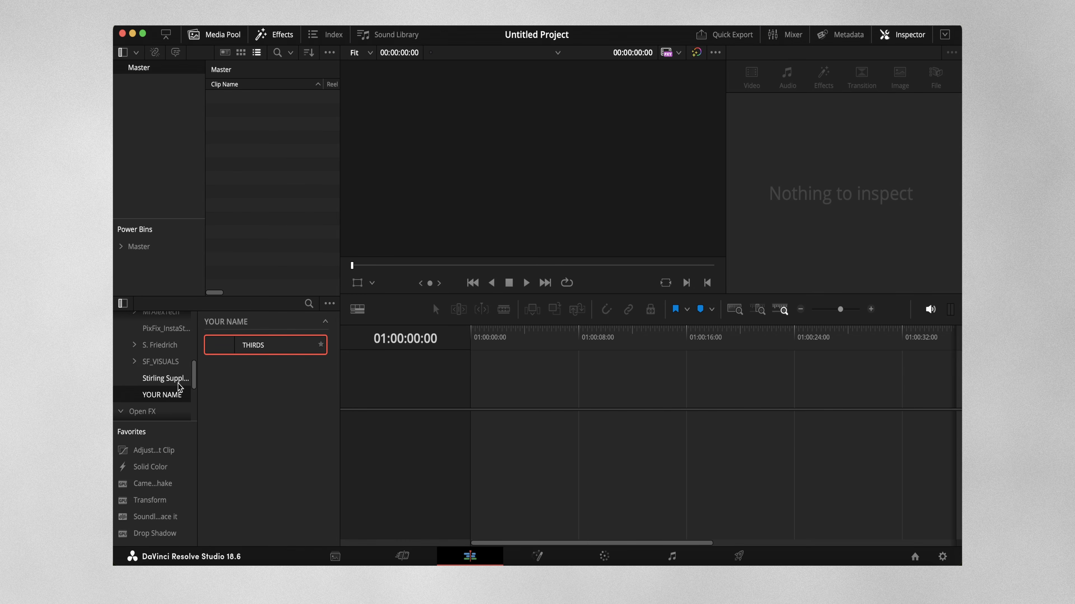
Step: Place an adjustment clip at the start of a new timeline and apply the THIRDS effect to it
{"action": "left_click_drag", "start_coordinate": [165, 452], "coordinate": [487, 442]}
{"action": "left_click", "coordinate": [483, 440]}
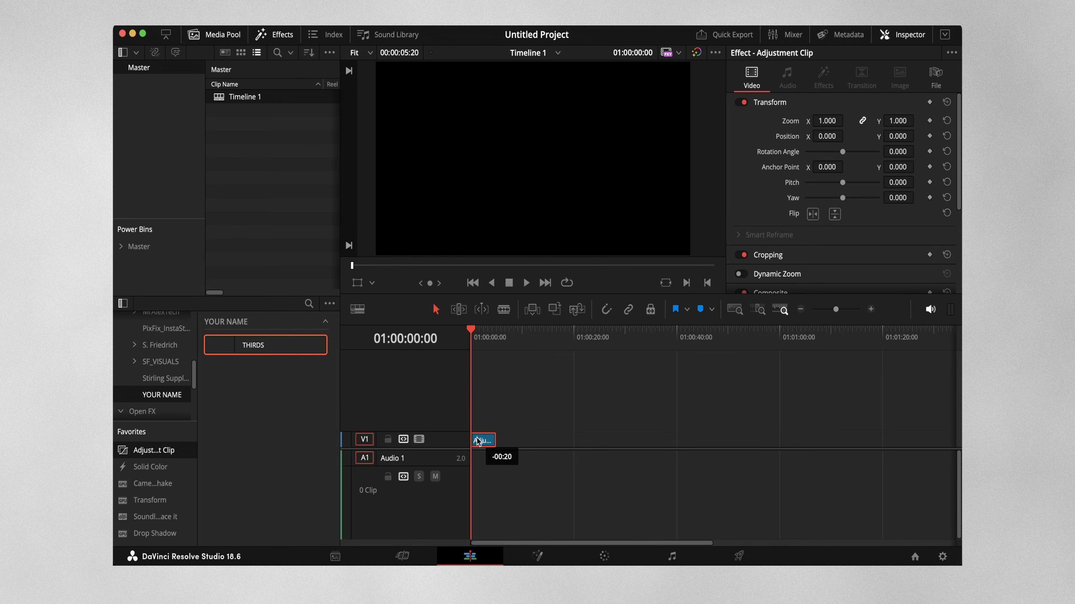
{"action": "left_click_drag", "start_coordinate": [265, 355], "coordinate": [484, 446]}
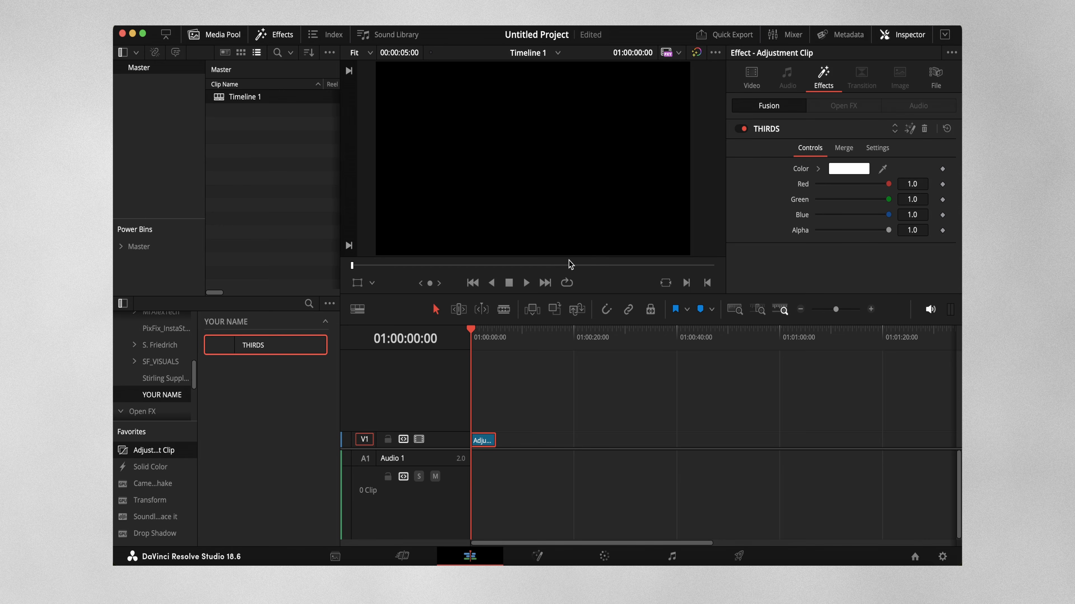
Step: Test the THIRDS ON checkbox by switching the overlay on and off repeatedly, and look through the effect's controls
{"action": "left_click", "coordinate": [845, 150]}
{"action": "left_click", "coordinate": [818, 170]}
{"action": "left_click", "coordinate": [818, 170]}
{"action": "left_click", "coordinate": [818, 169]}
{"action": "left_click", "coordinate": [817, 169]}
{"action": "left_click", "coordinate": [813, 147]}
{"action": "left_click", "coordinate": [843, 147]}
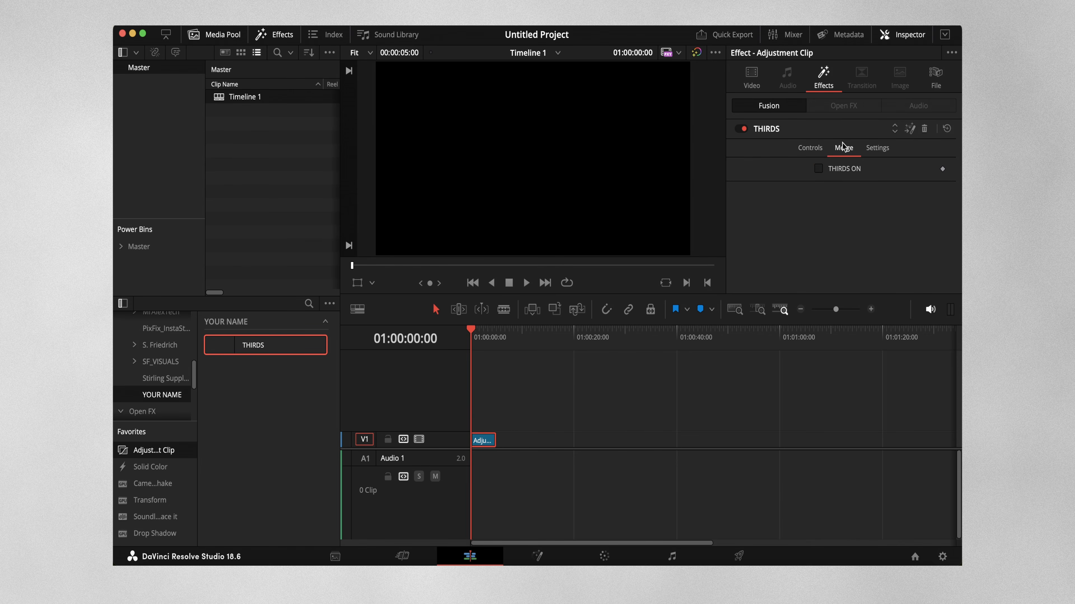
Step: Turn on the thirds grid overlay and set the Green value of its color to 0.0
{"action": "left_click", "coordinate": [817, 169]}
{"action": "left_click", "coordinate": [821, 150]}
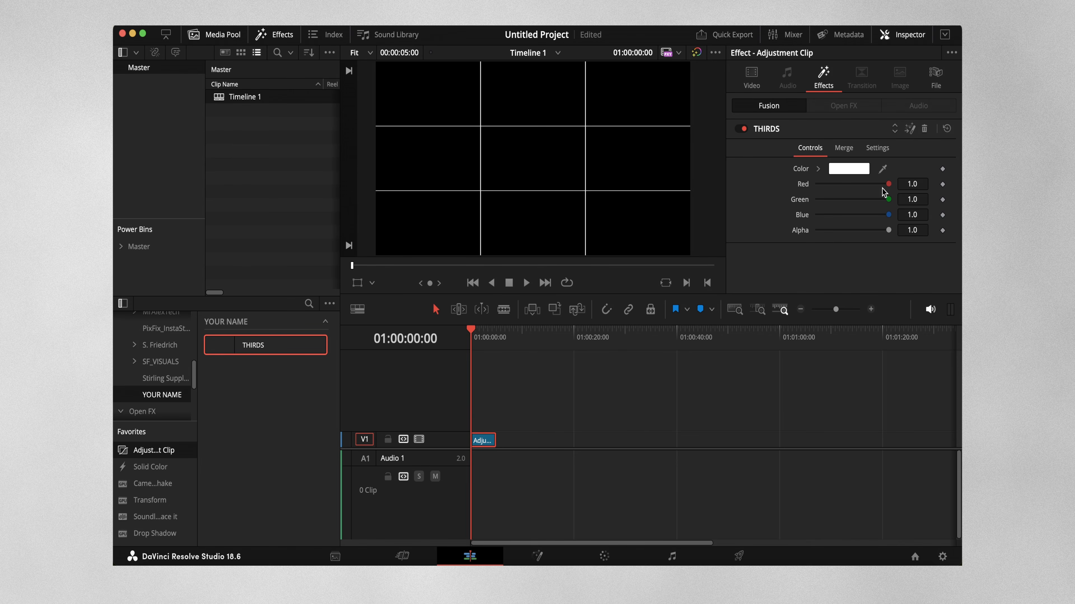
{"action": "left_click_drag", "start_coordinate": [889, 199], "coordinate": [690, 208]}
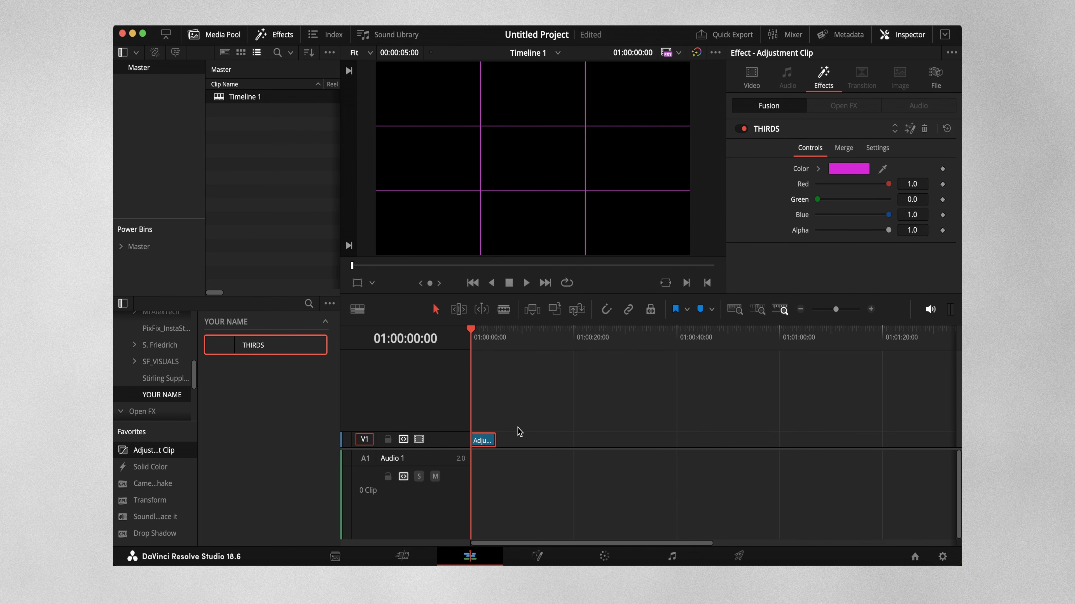